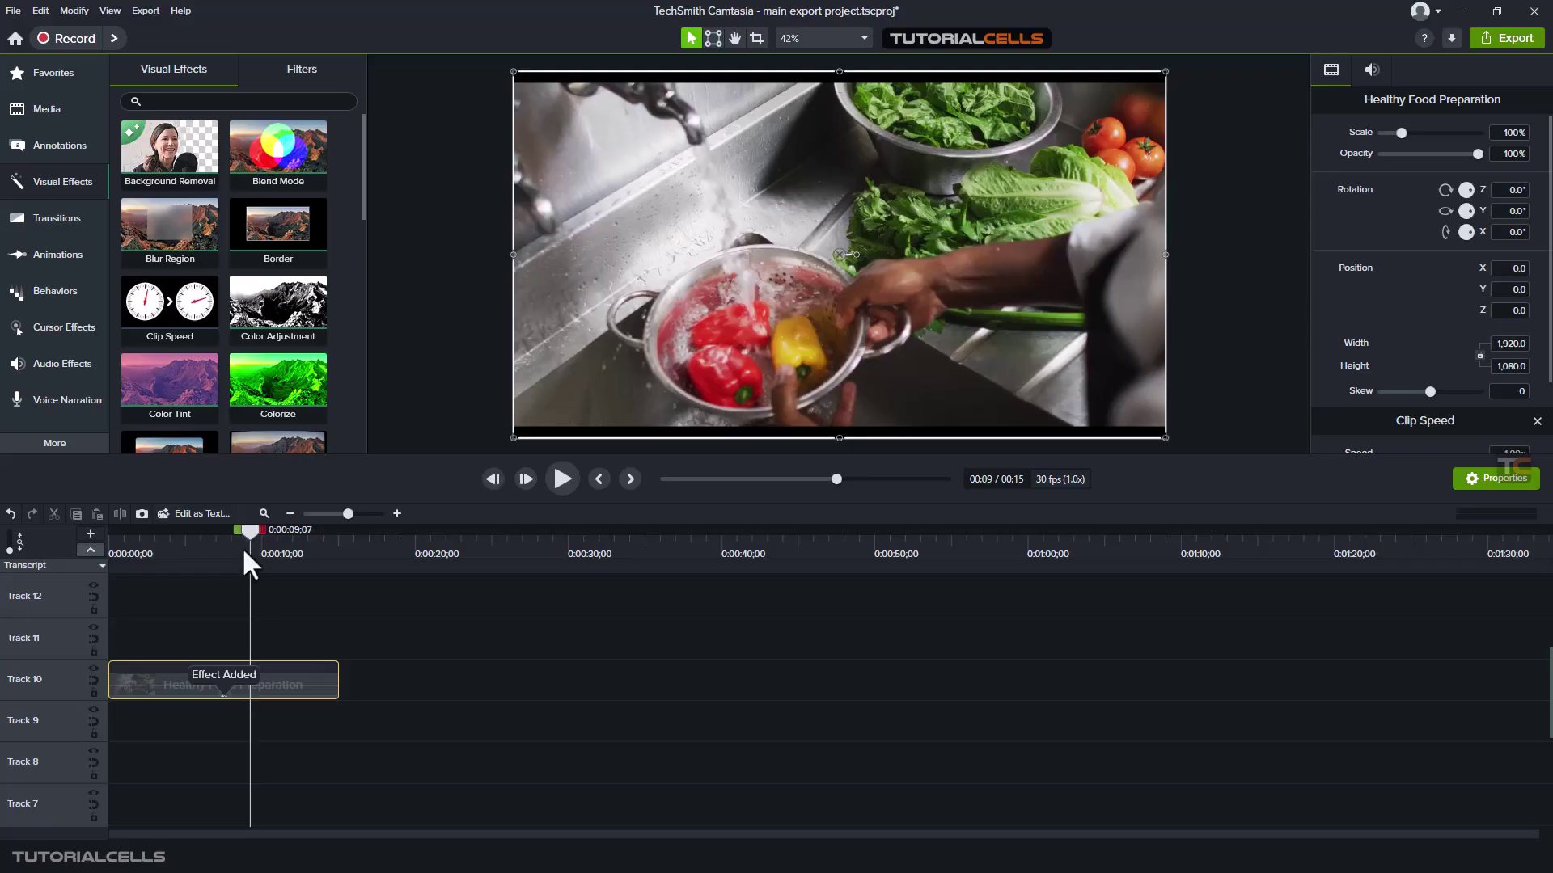
- Remove the Clip Speed effect from the Healthy Food Preparation clip on Track 10
left_click_drag(240, 531, 144, 609)
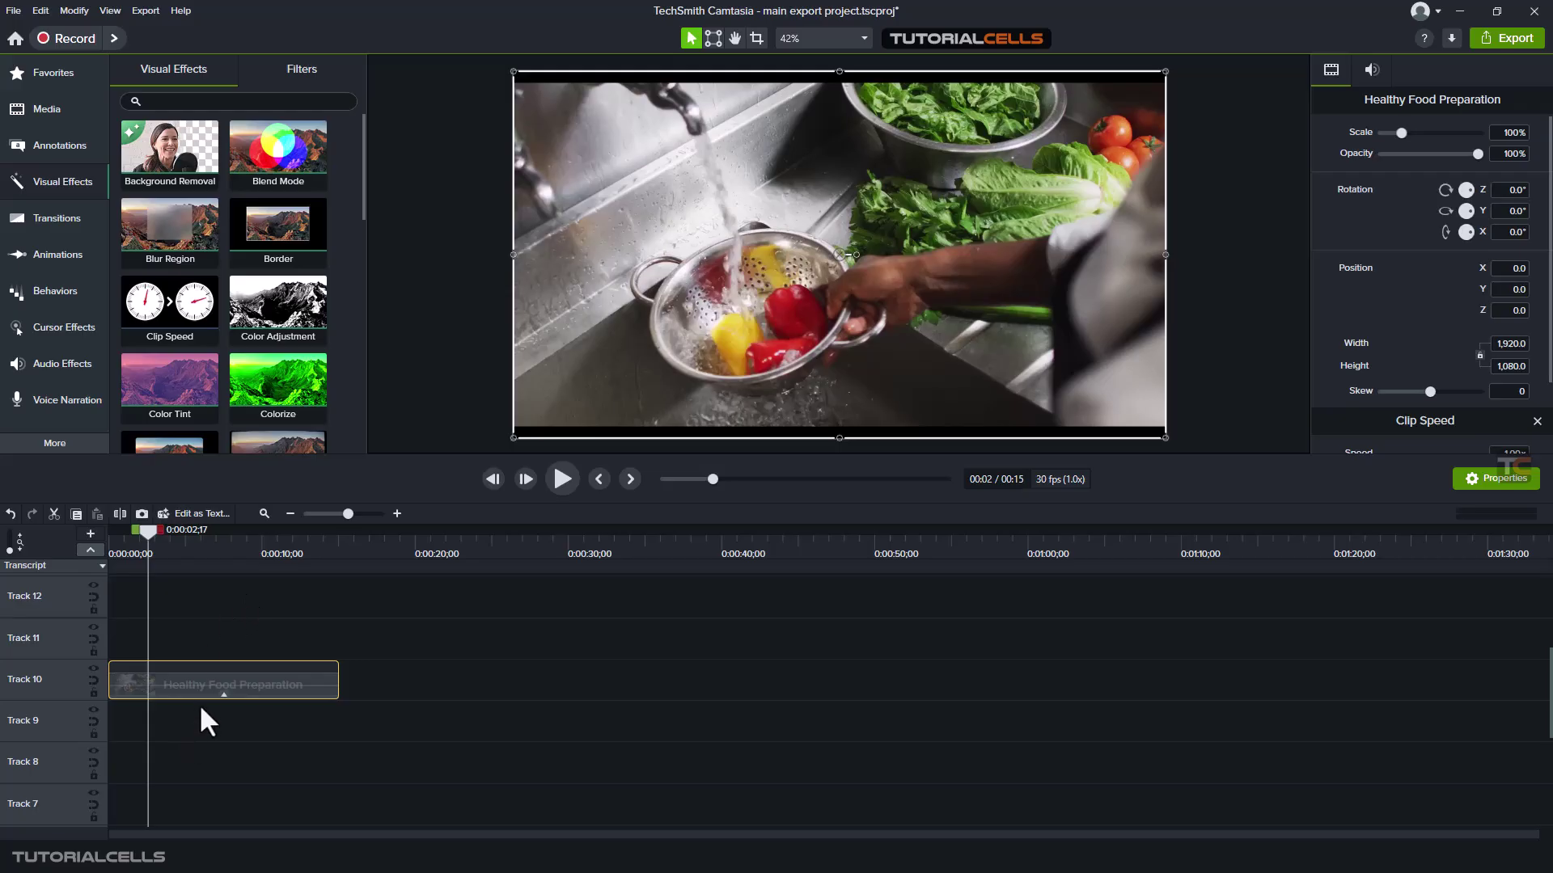
left_click(220, 693)
left_click(254, 689)
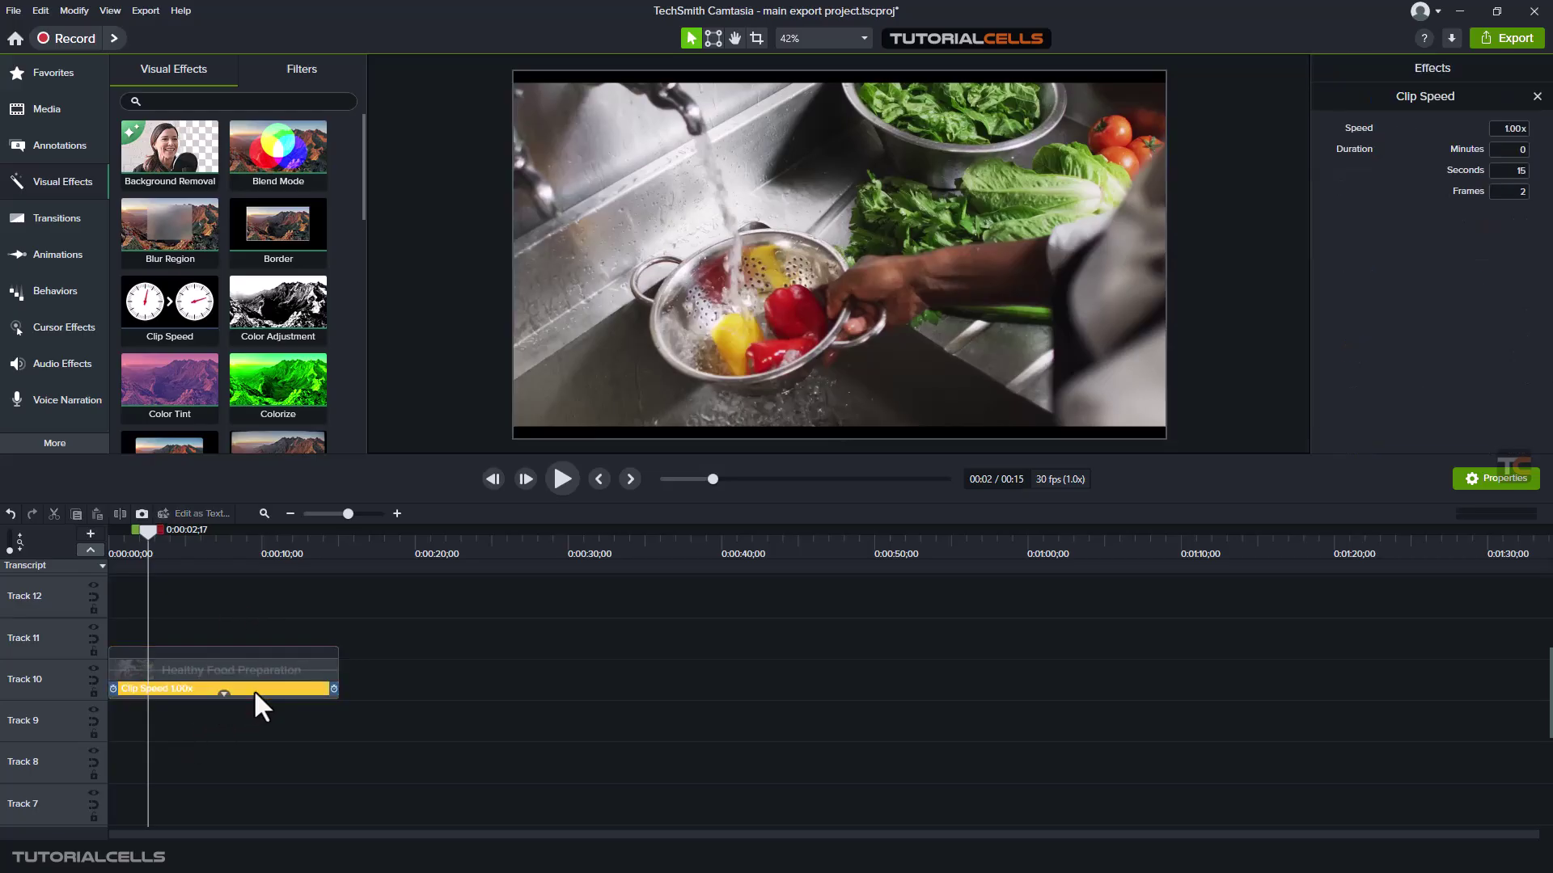
key("Delete")
left_click(311, 683)
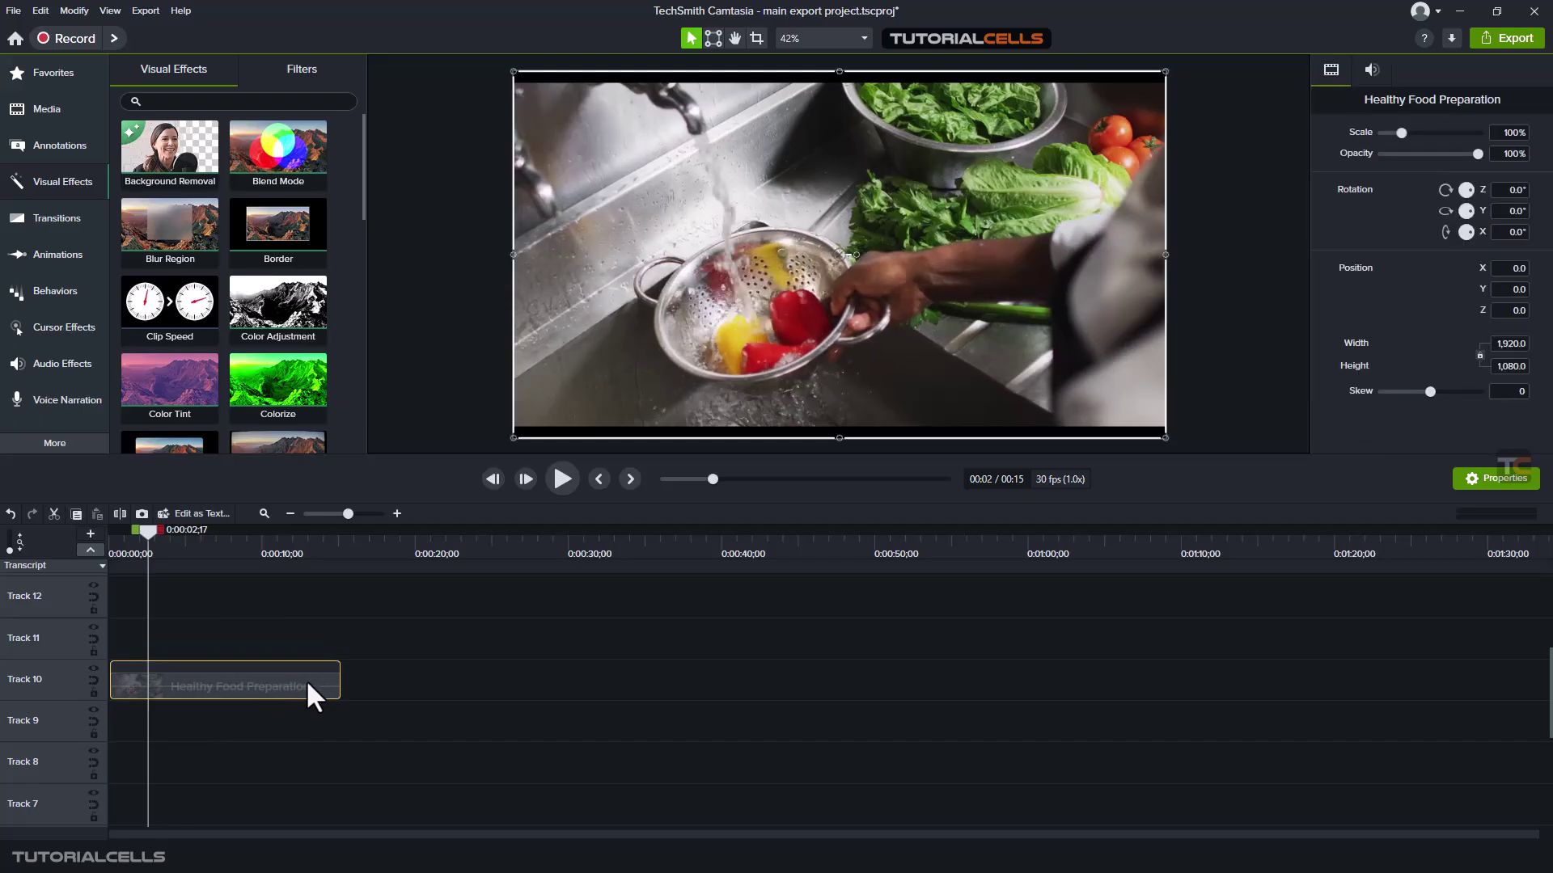
- Trim the end of the Healthy Food Preparation clip to about 5 seconds and play the shortened clip
left_click_drag(333, 684, 430, 688)
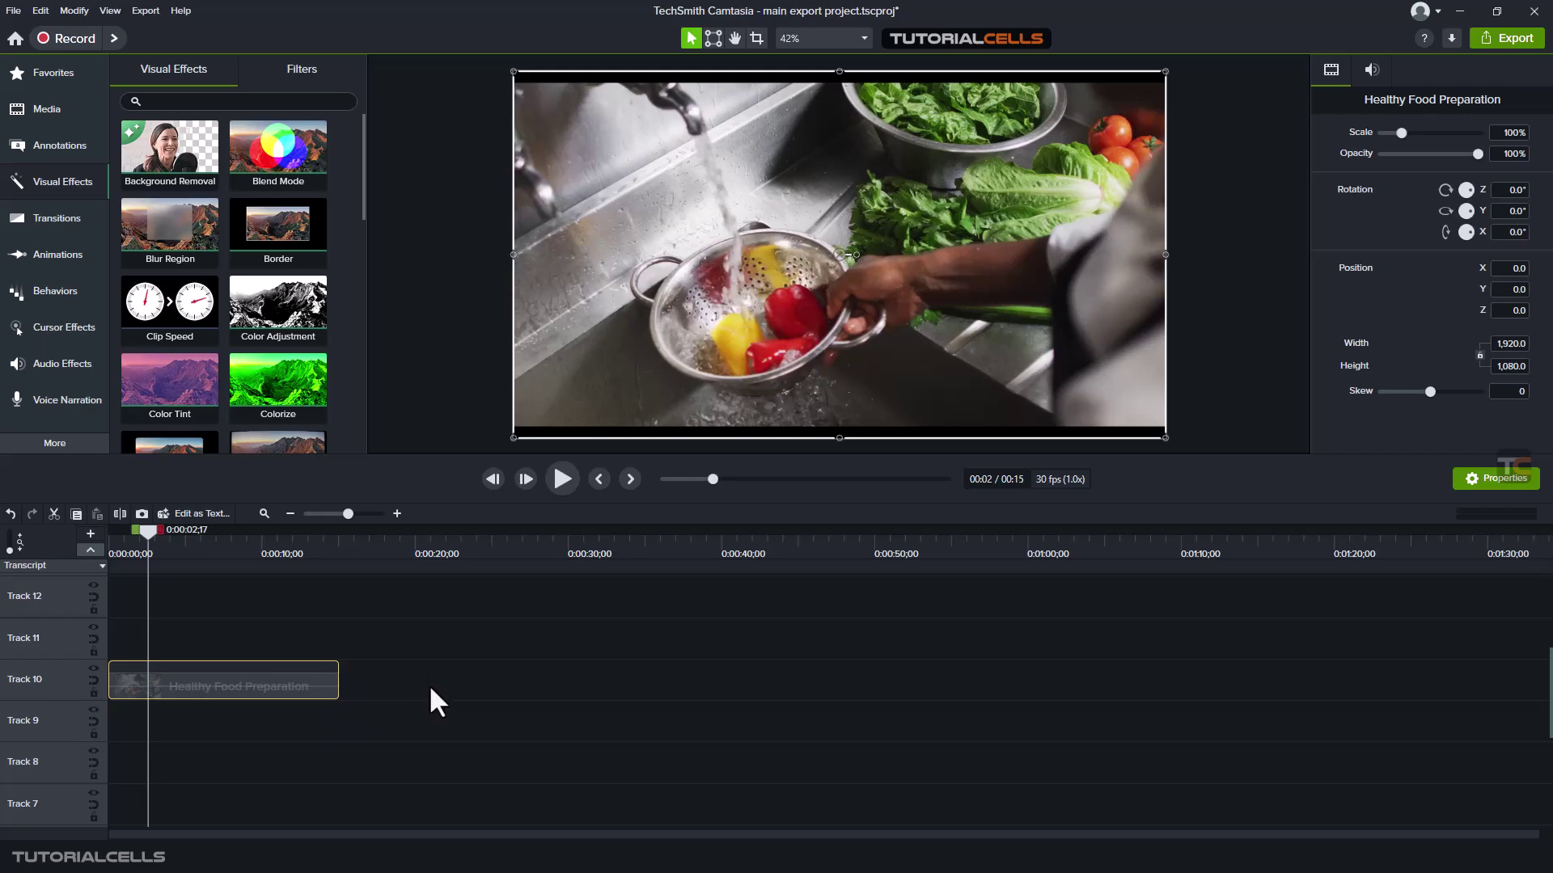
left_click_drag(338, 681, 193, 682)
left_click(564, 484)
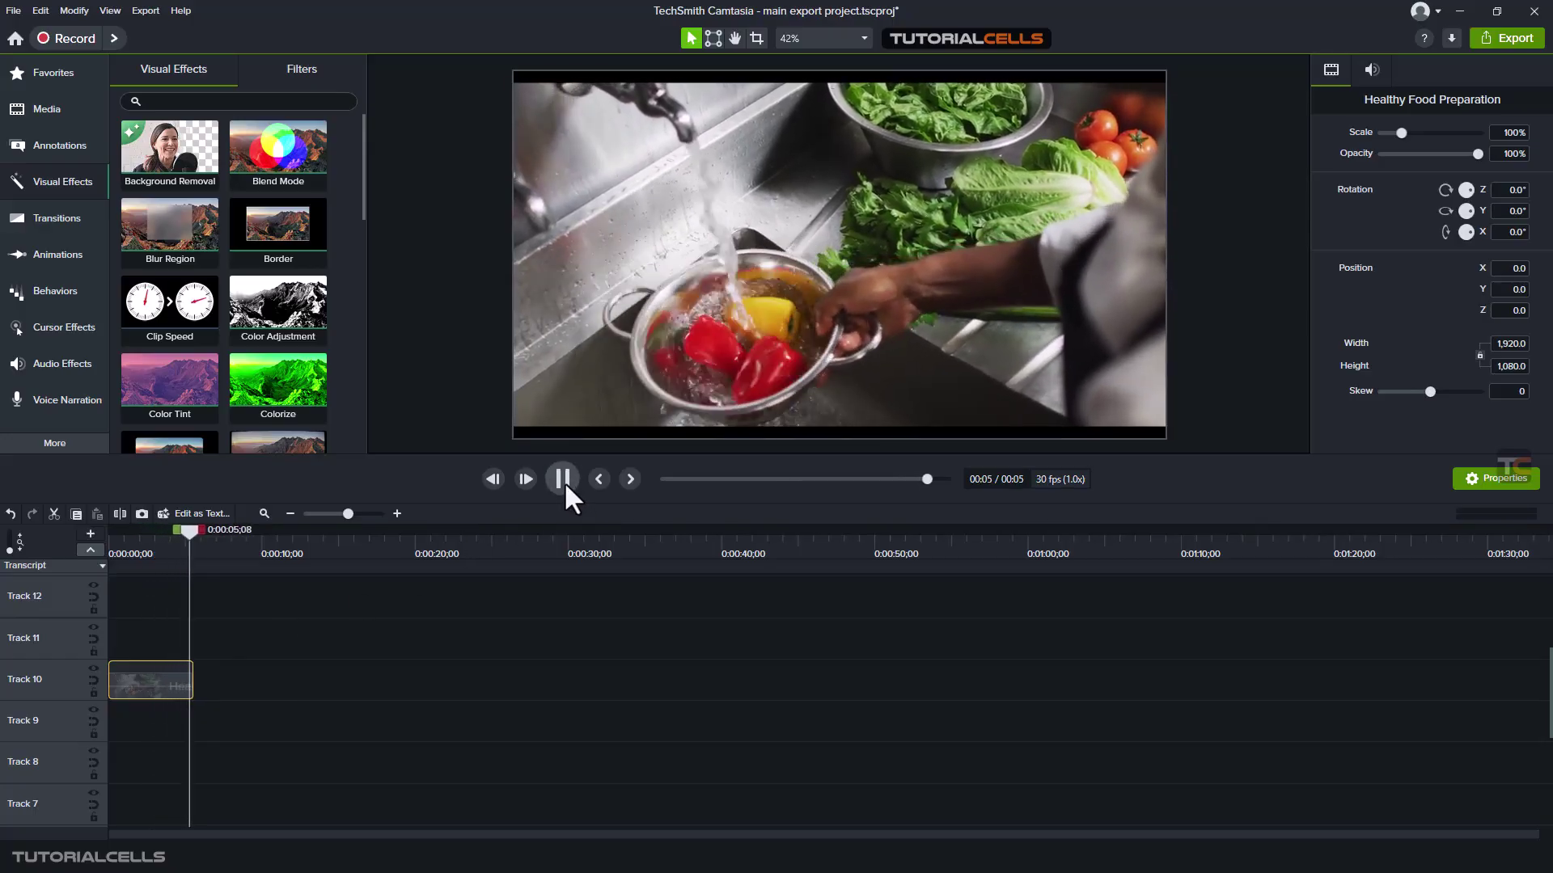
left_click(564, 482)
- Extend the end of the trimmed clip back out to its full 15-second length
left_click(181, 679)
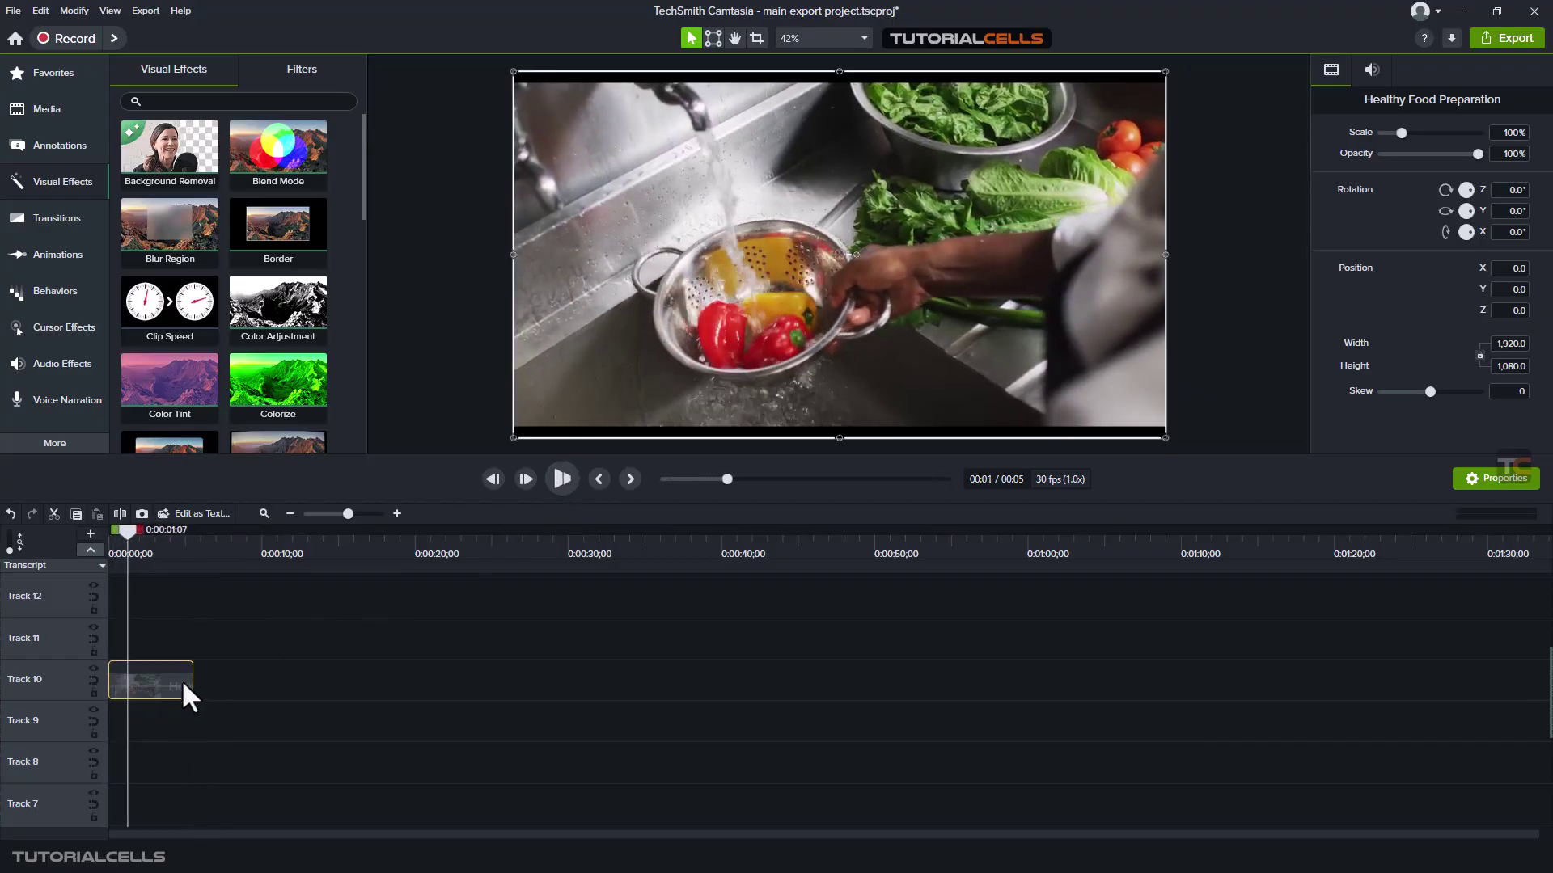
left_click_drag(193, 680, 377, 676)
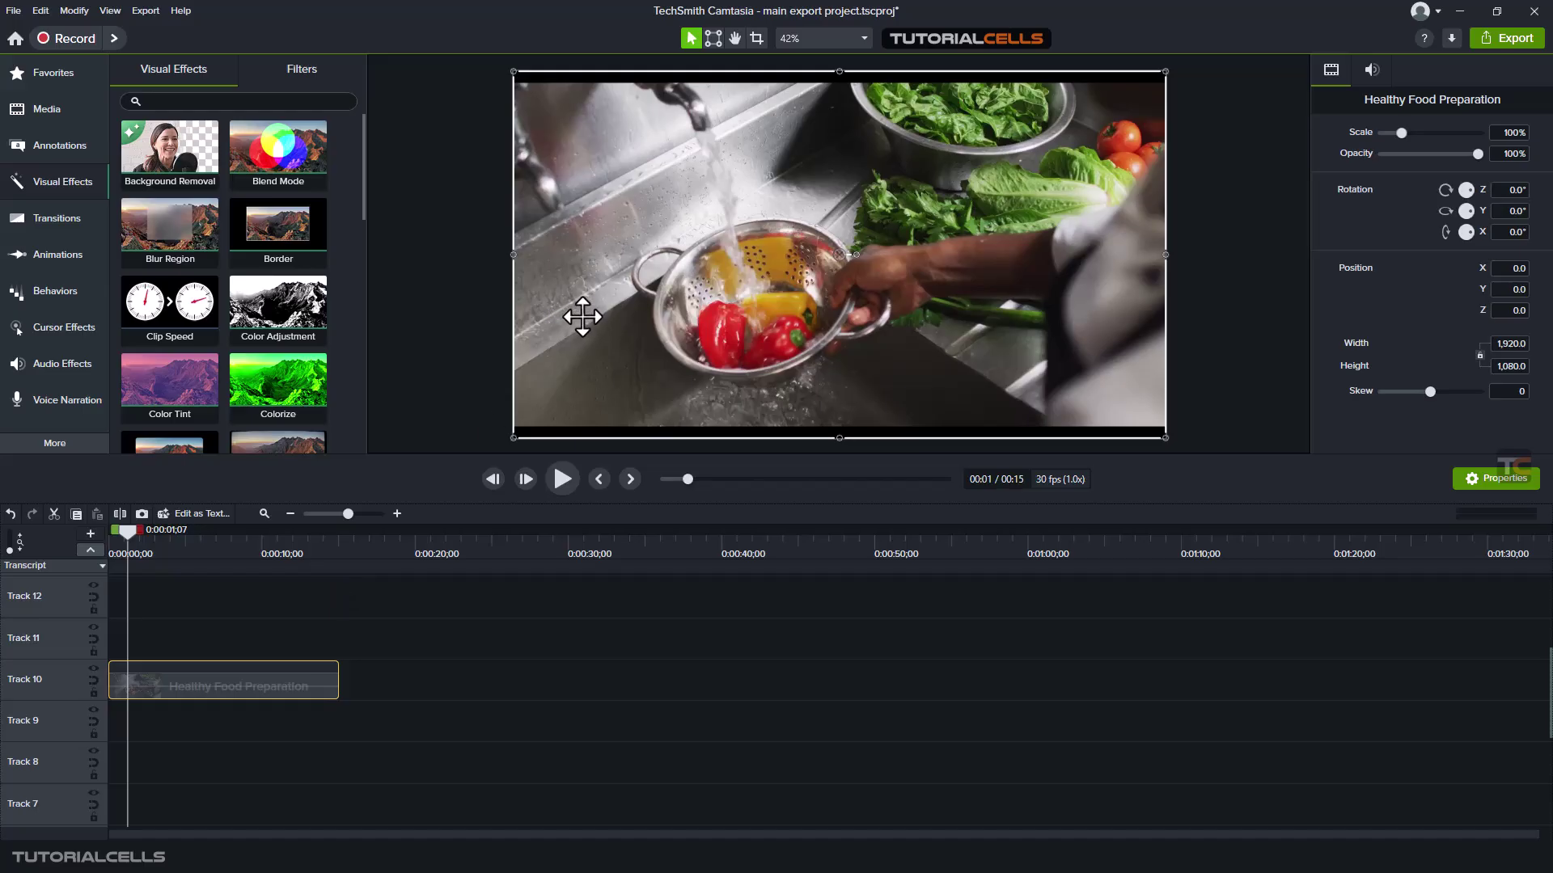
- Add the Clip Speed effect to the Healthy Food Preparation clip and reveal its effect bar on the timeline
left_click_drag(170, 306, 222, 672)
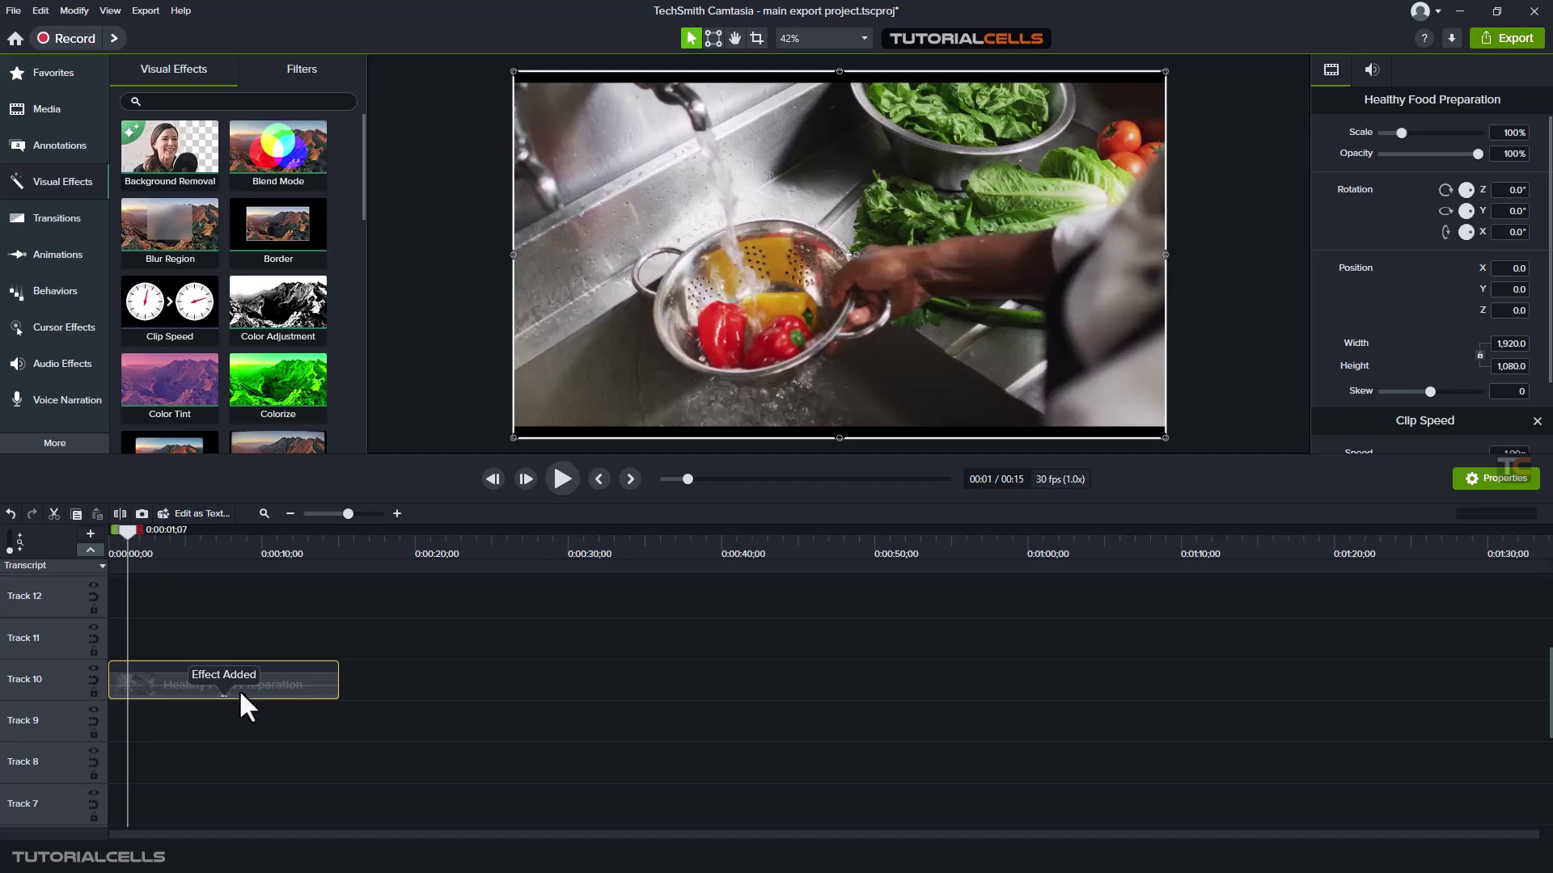
left_click(224, 694)
left_click(234, 689)
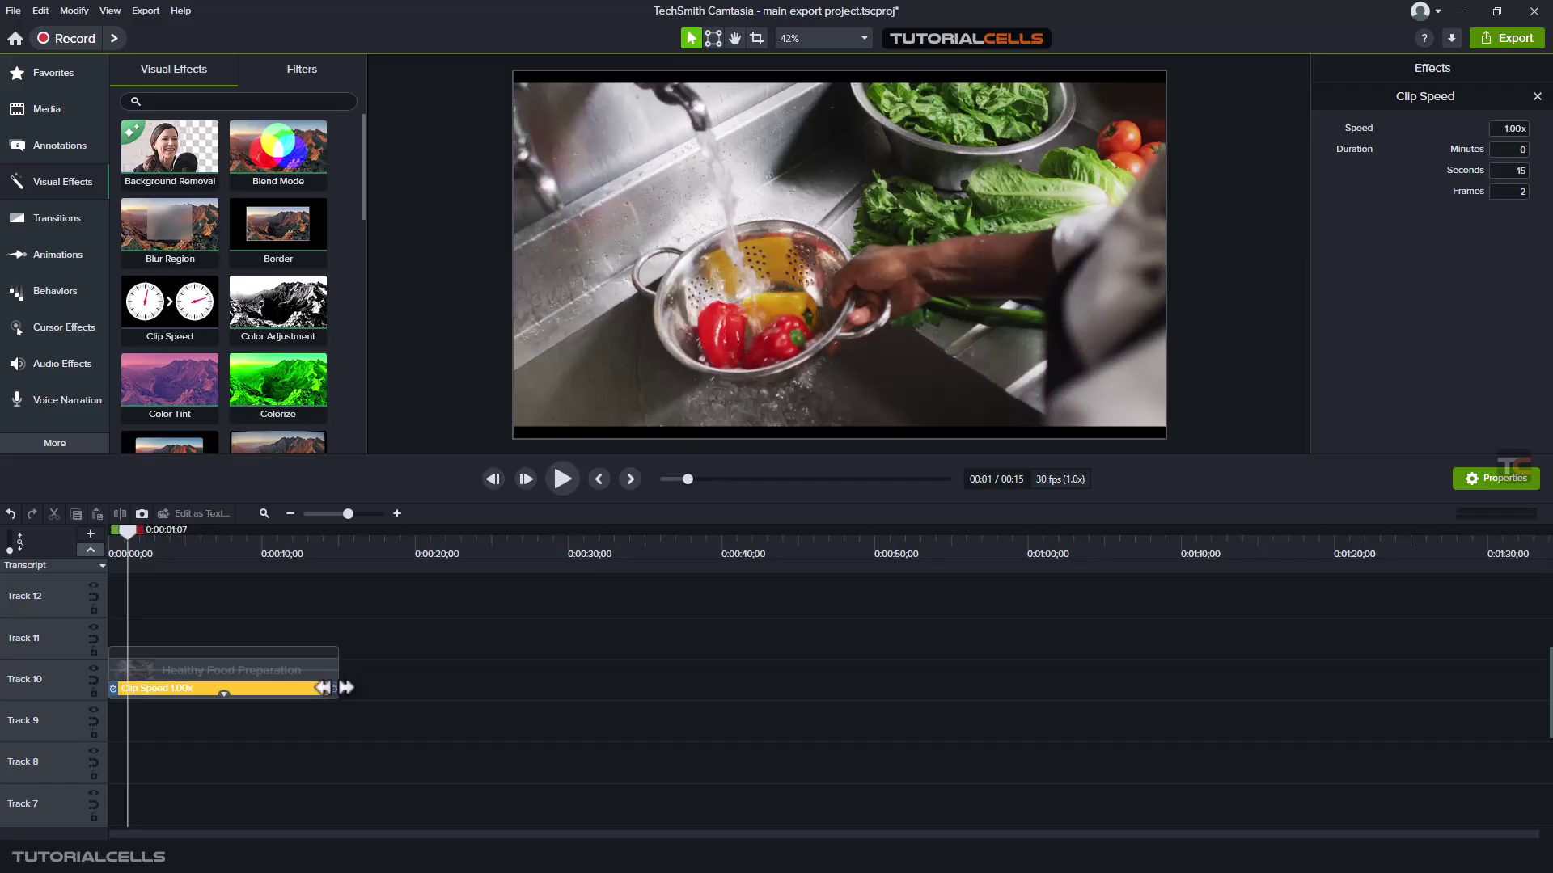
- Shorten the Clip Speed bar to about 5 seconds for a 2.88x speed and play the clip from the start
left_click_drag(323, 688, 188, 684)
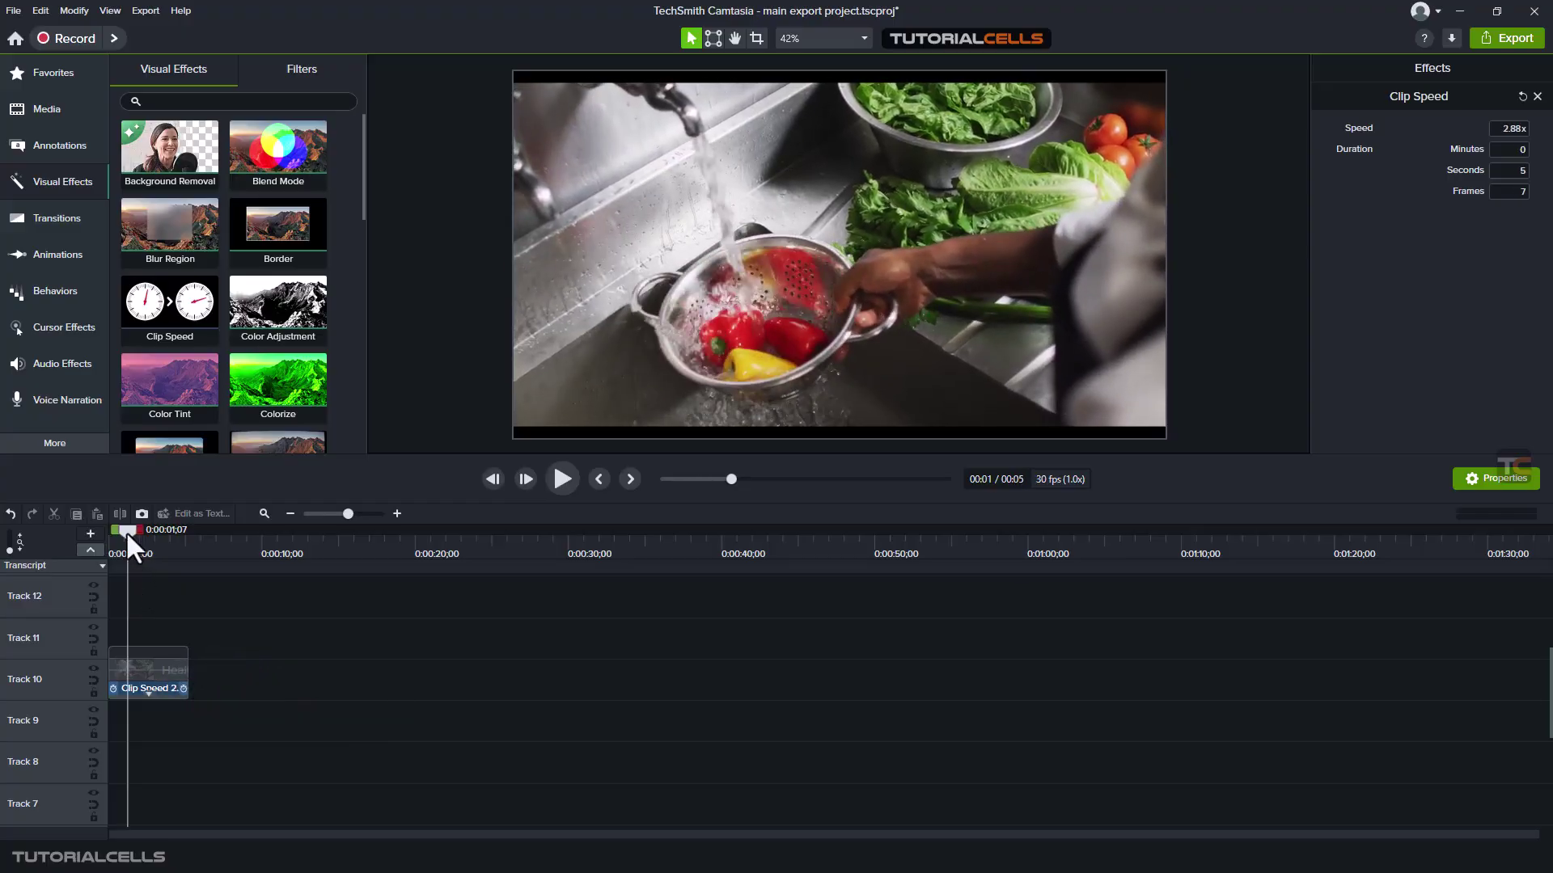
left_click_drag(124, 530, 108, 532)
left_click(202, 682)
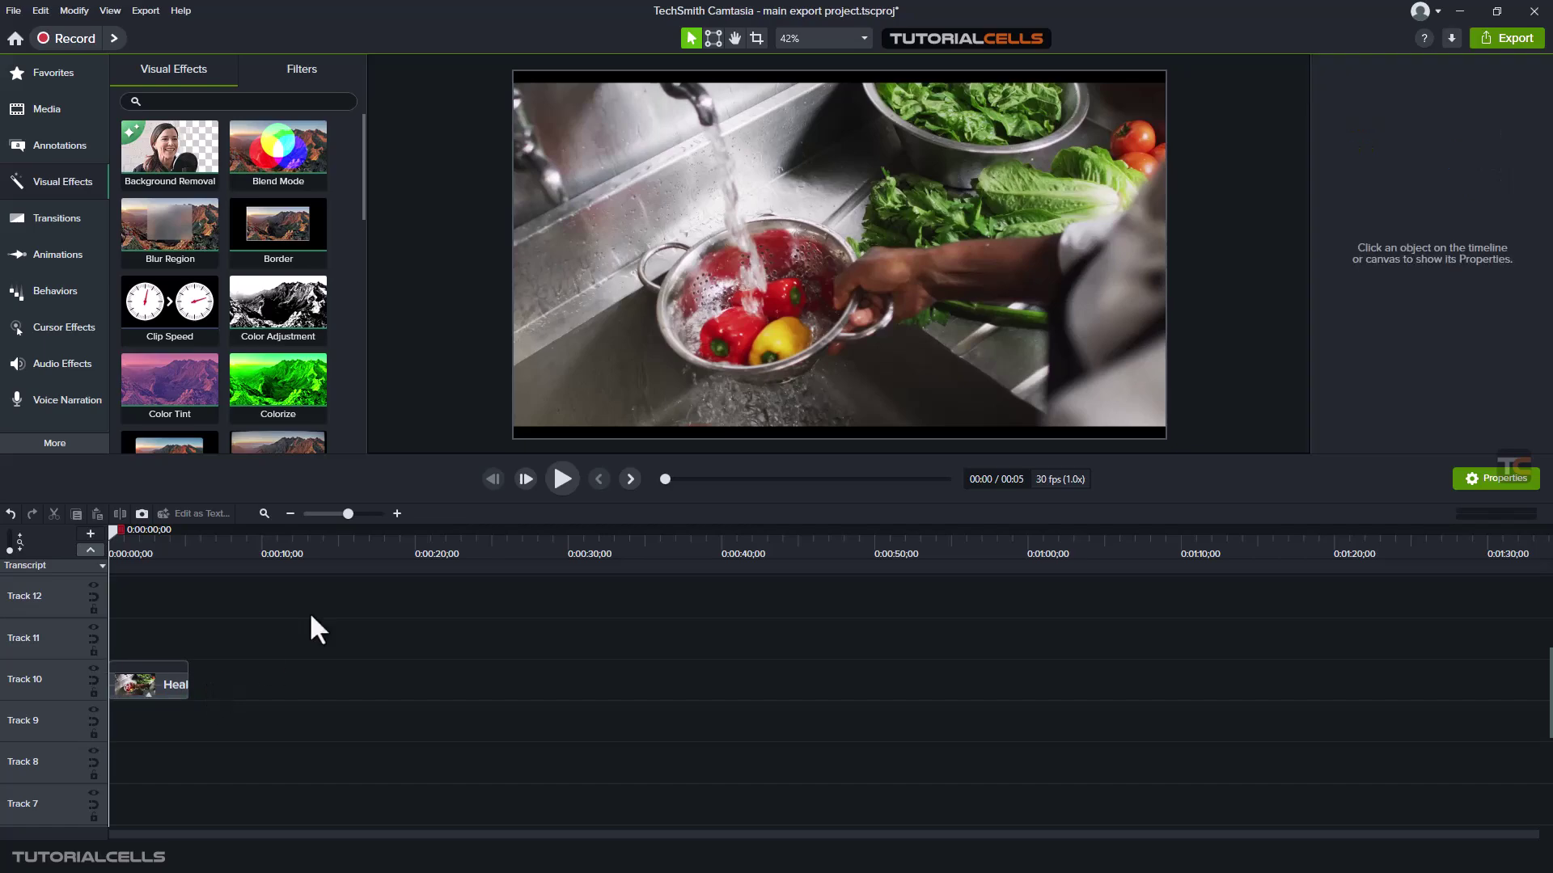
left_click(562, 478)
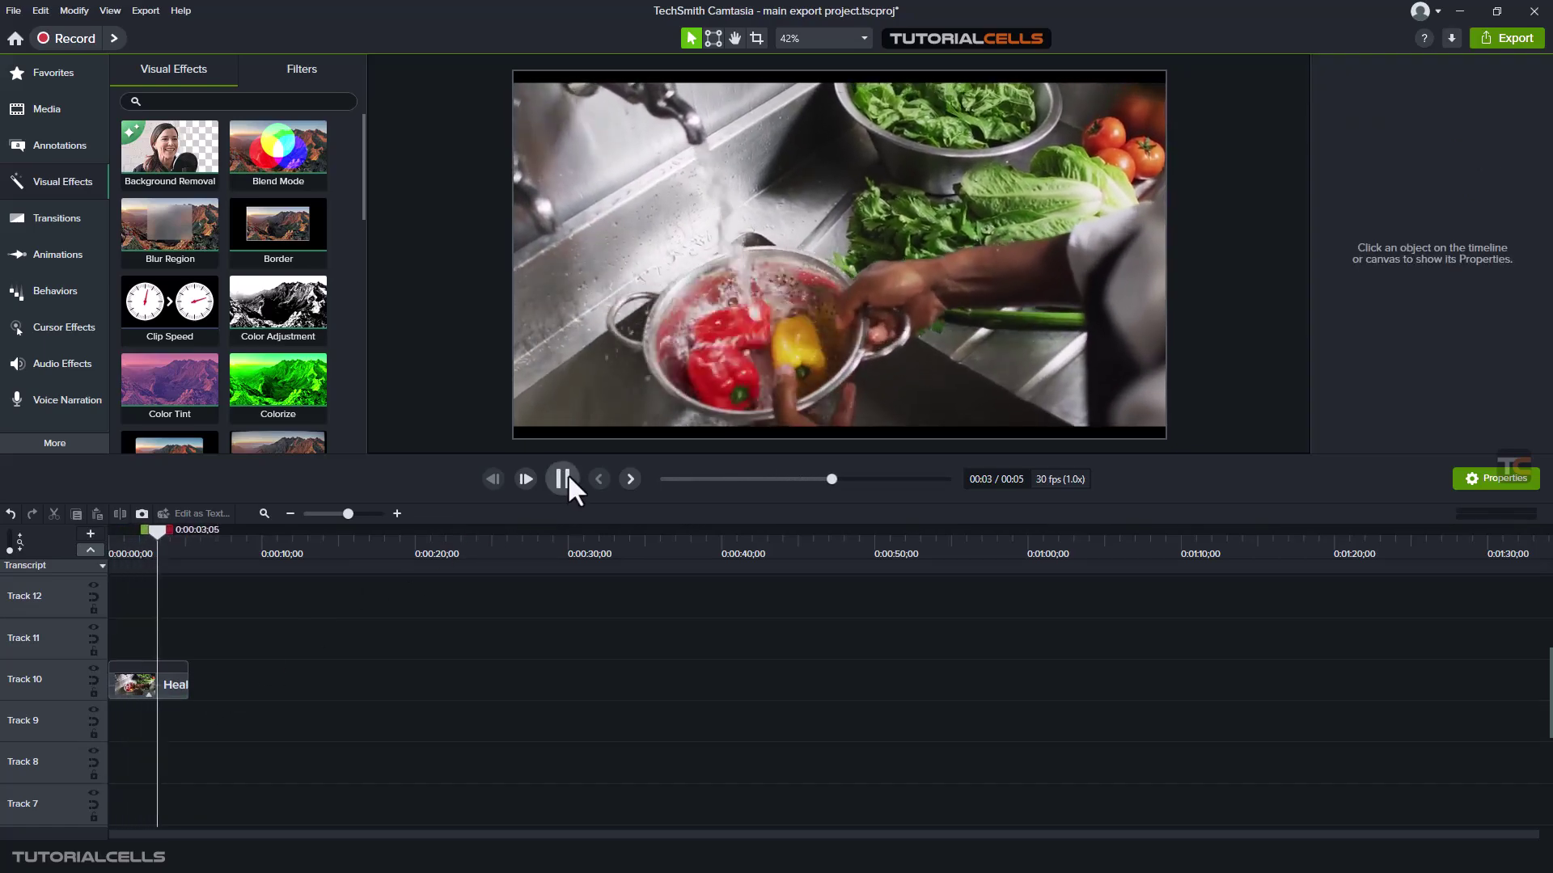
left_click(564, 479)
- Stretch the Clip Speed bar to about 50 seconds for a 0.30x speed and play the slowed clip
left_click(144, 689)
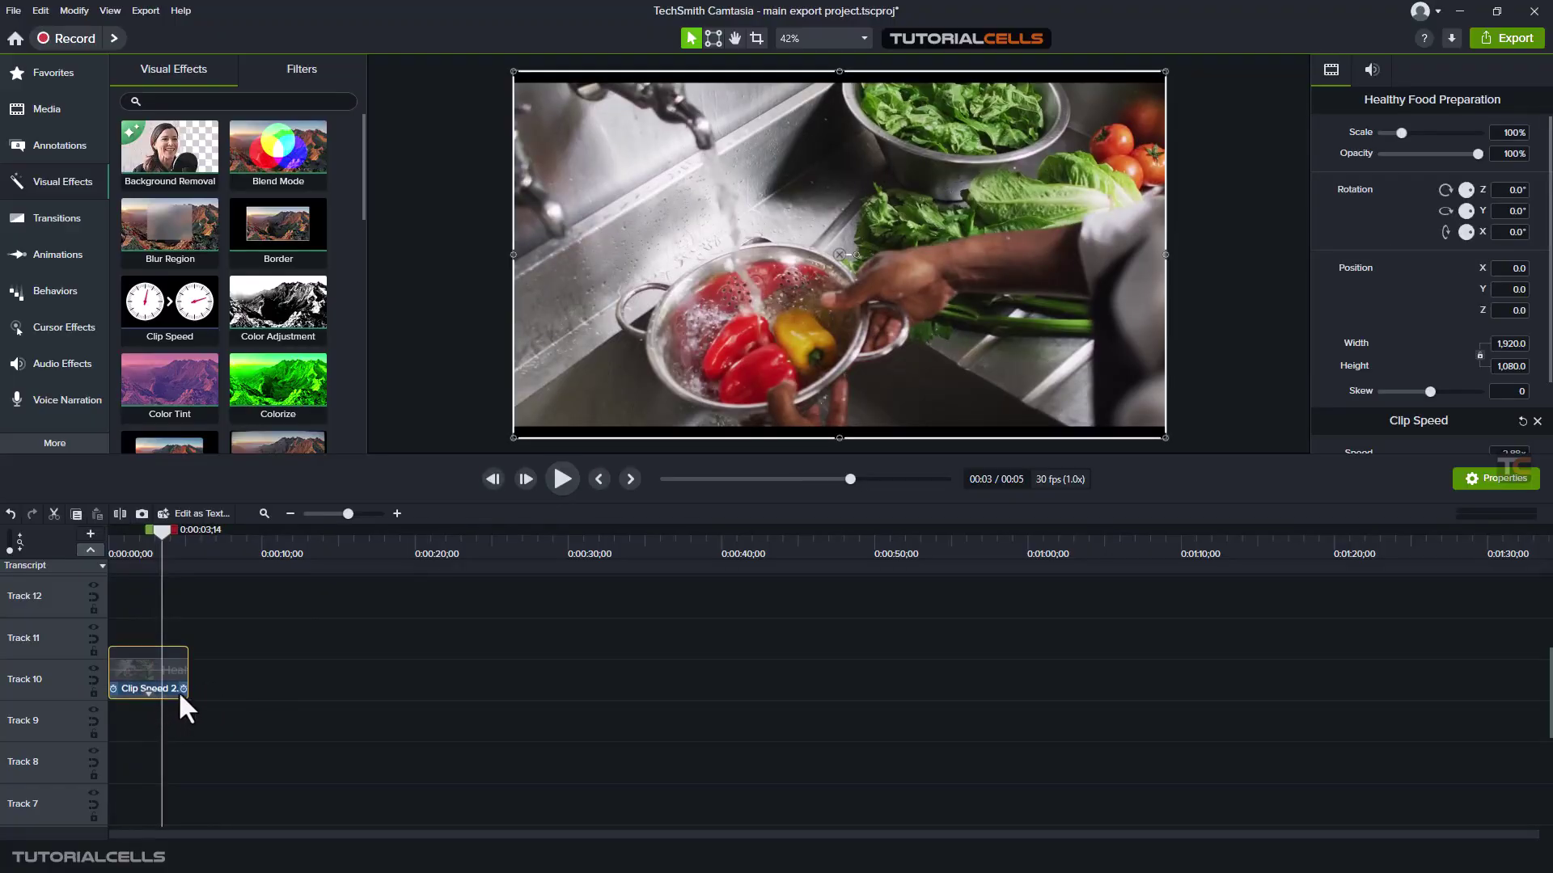
left_click_drag(185, 693, 880, 688)
left_click(564, 480)
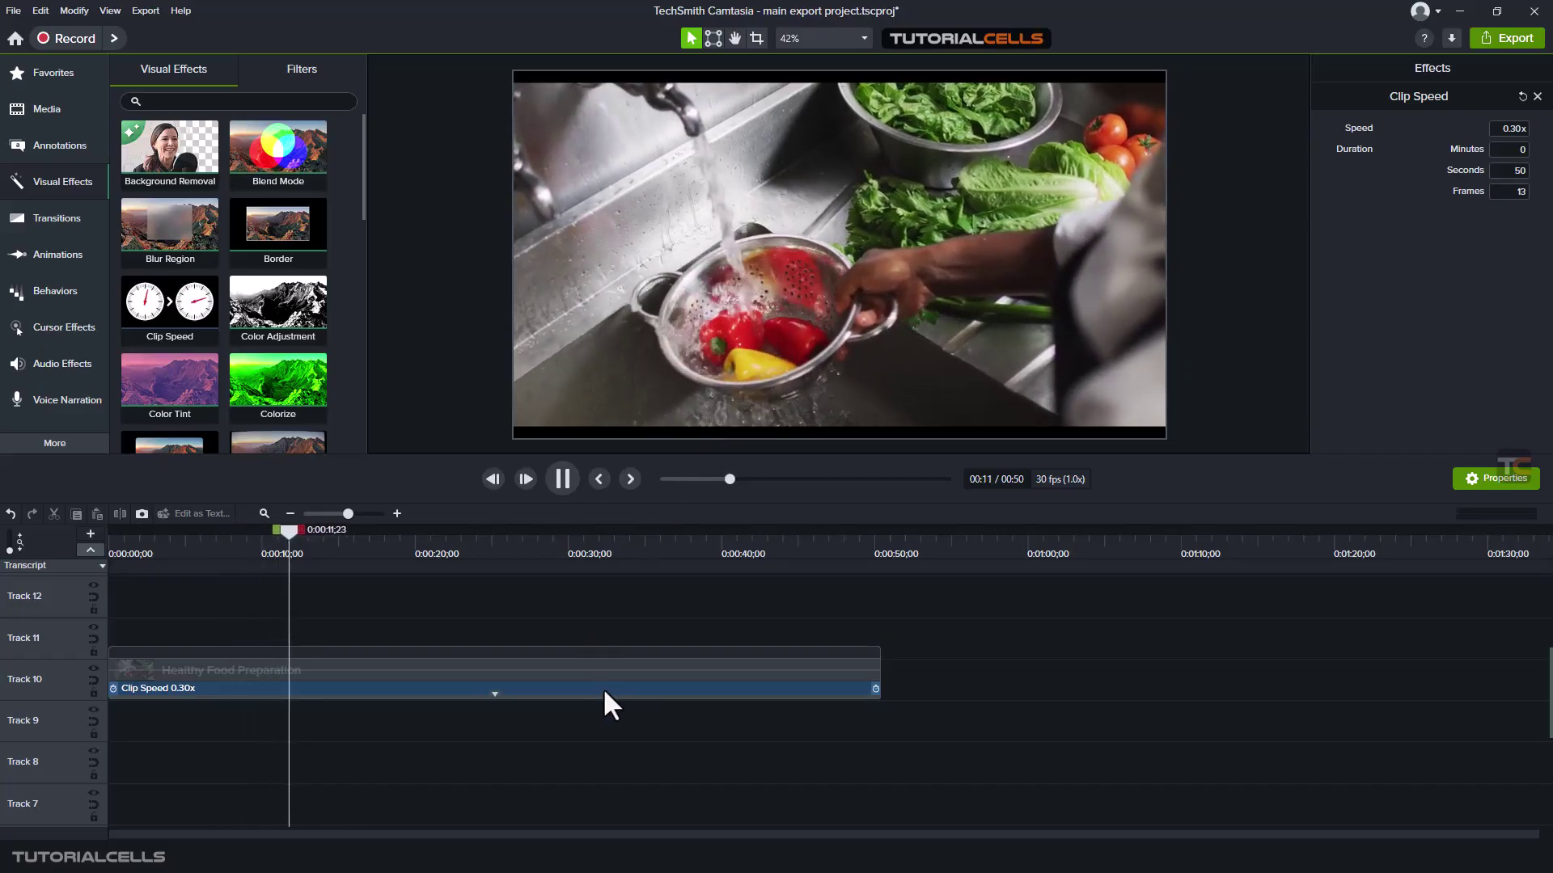
left_click(562, 478)
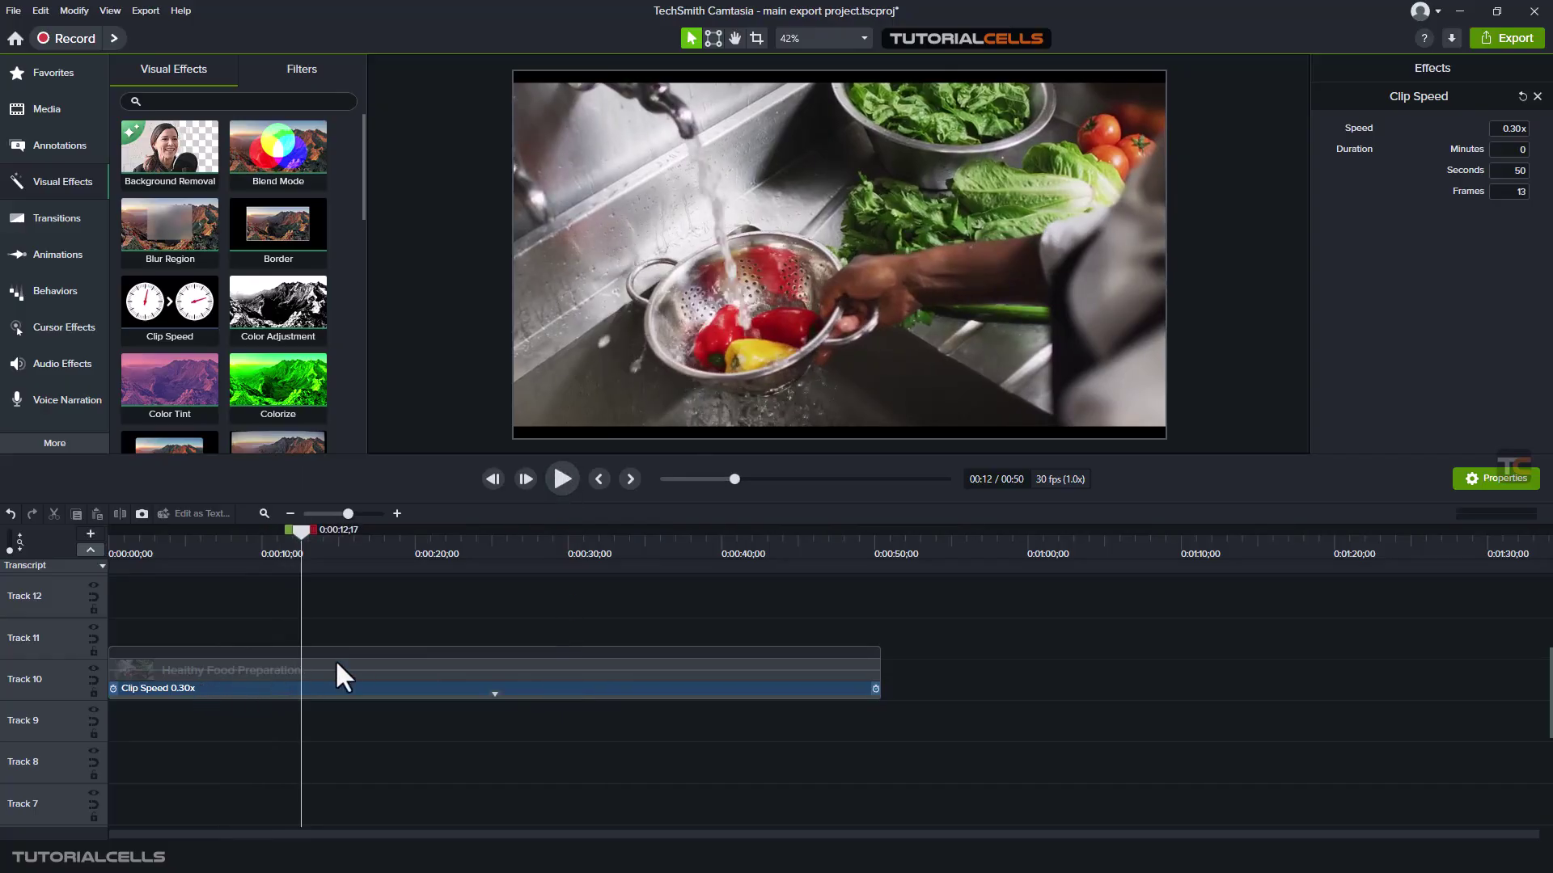
- Reset the Clip Speed effect to its default and set the duration's seconds to 5
left_click(393, 689)
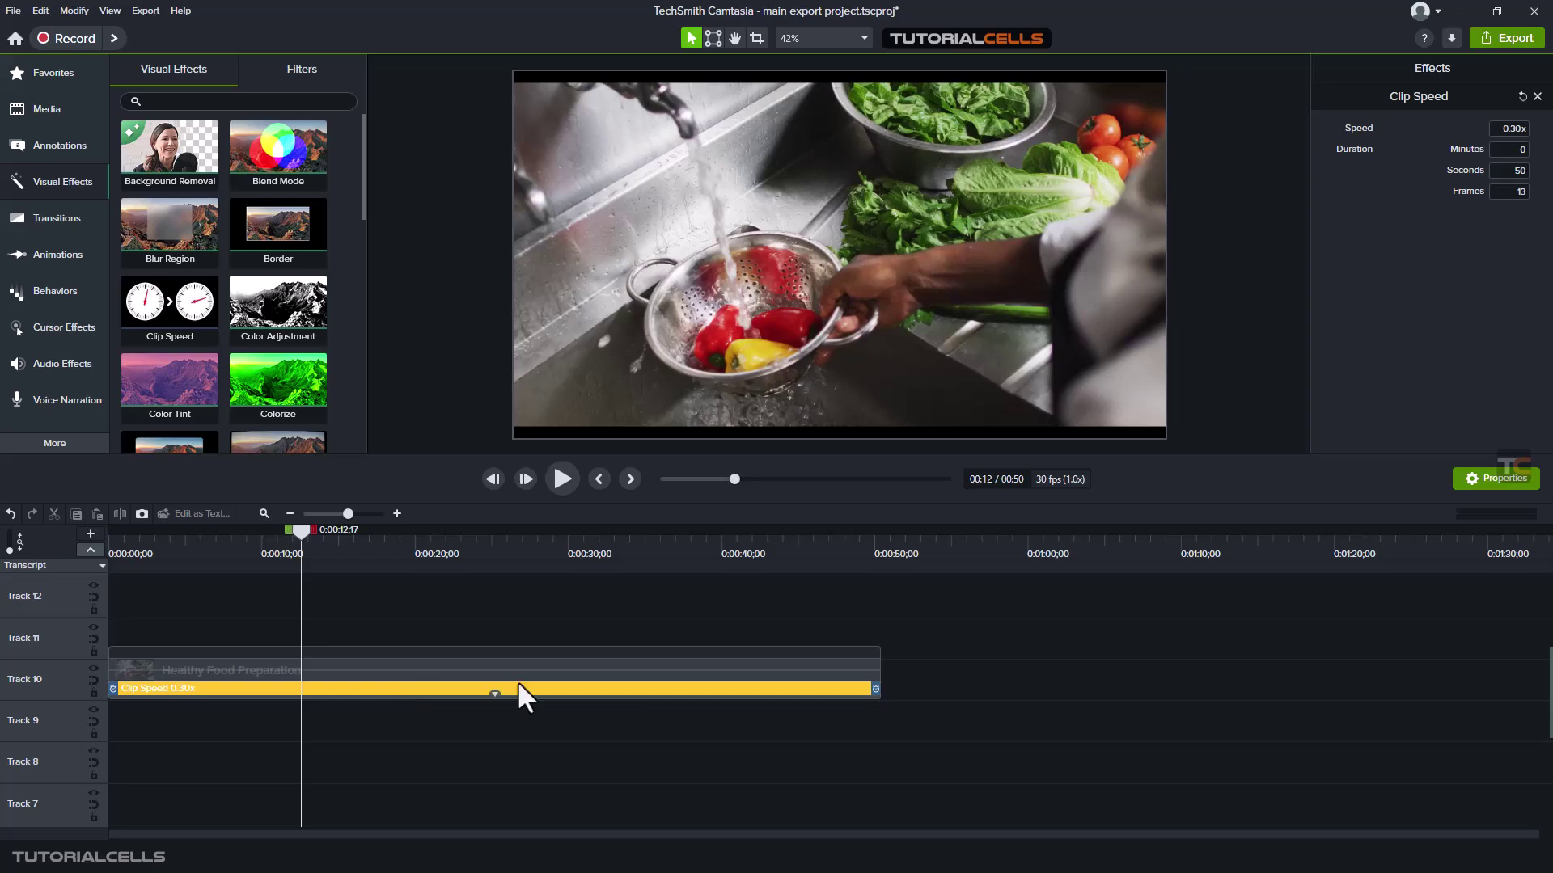
left_click(1522, 96)
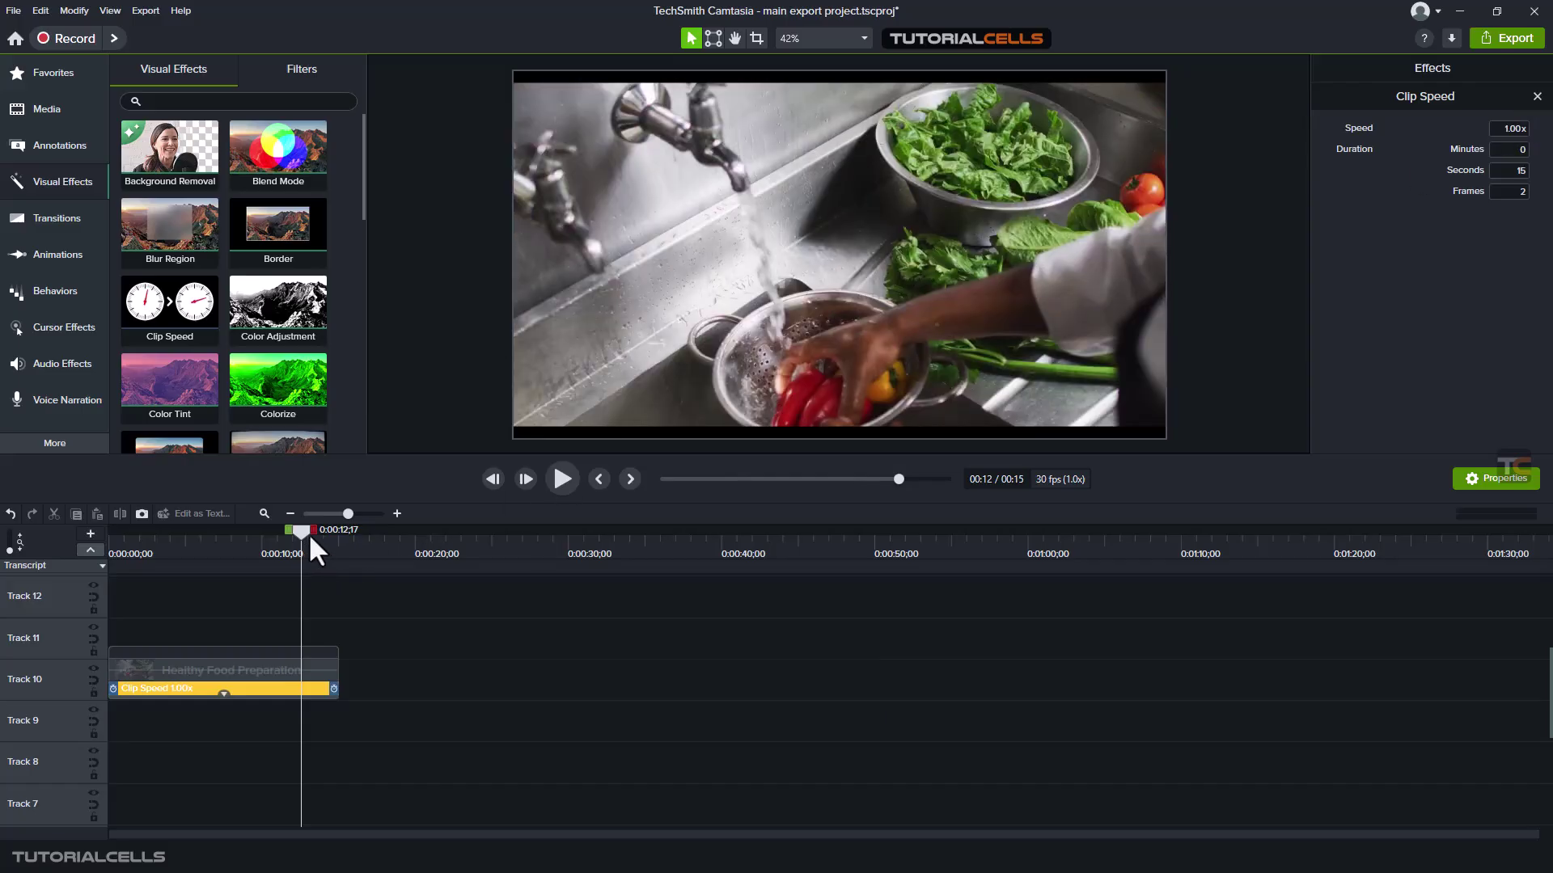
left_click(1495, 172)
type("5")
key("Return")
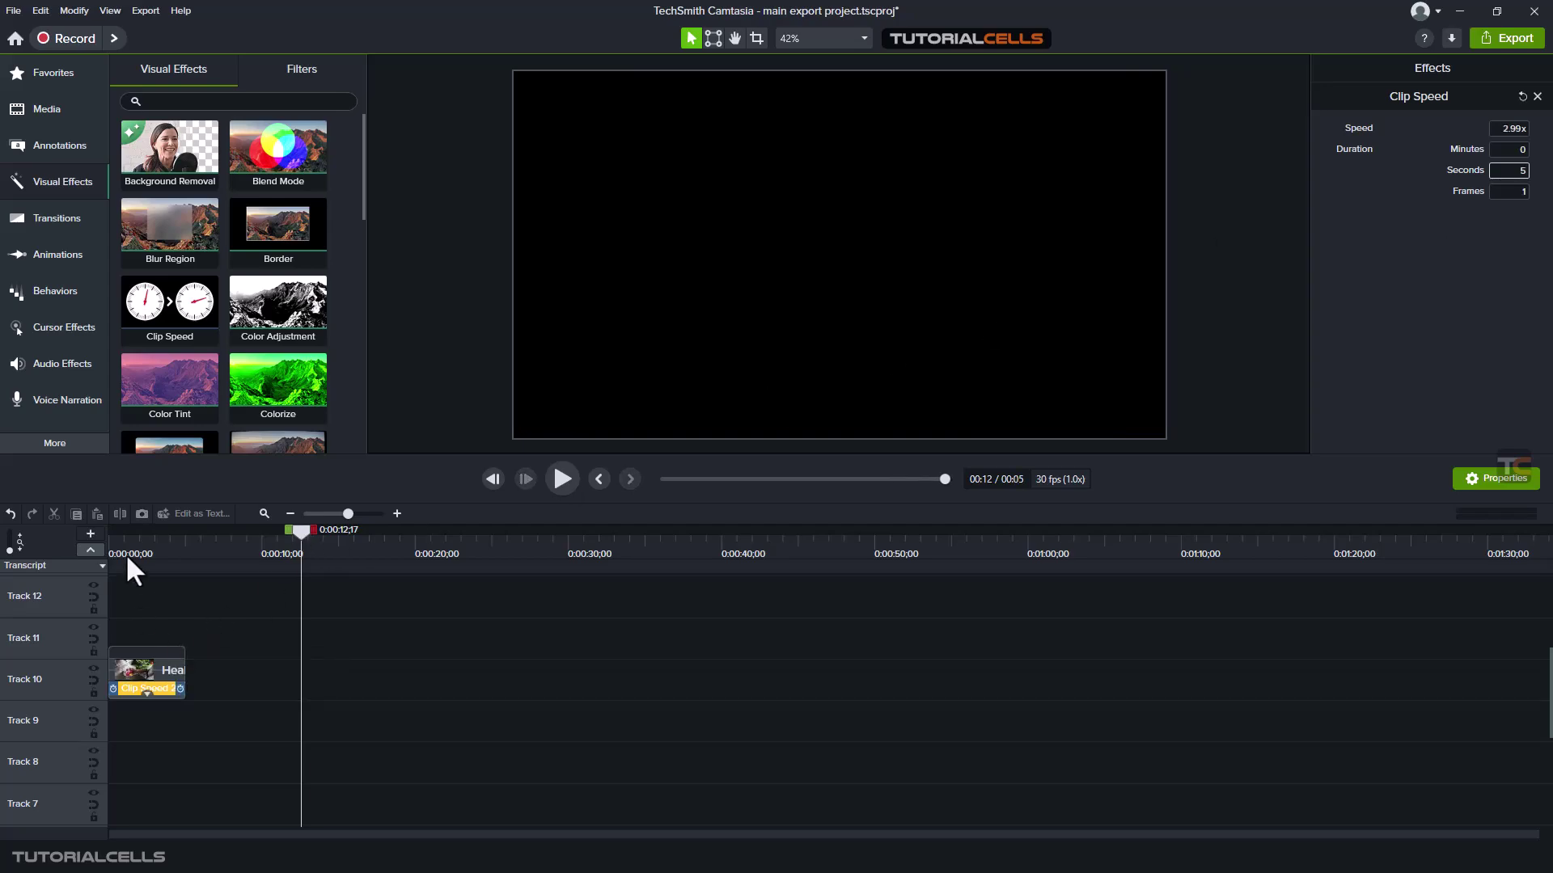
- Play the 5-second clip from near its start and reset its Clip Speed effect to the default
left_click_drag(125, 553, 110, 550)
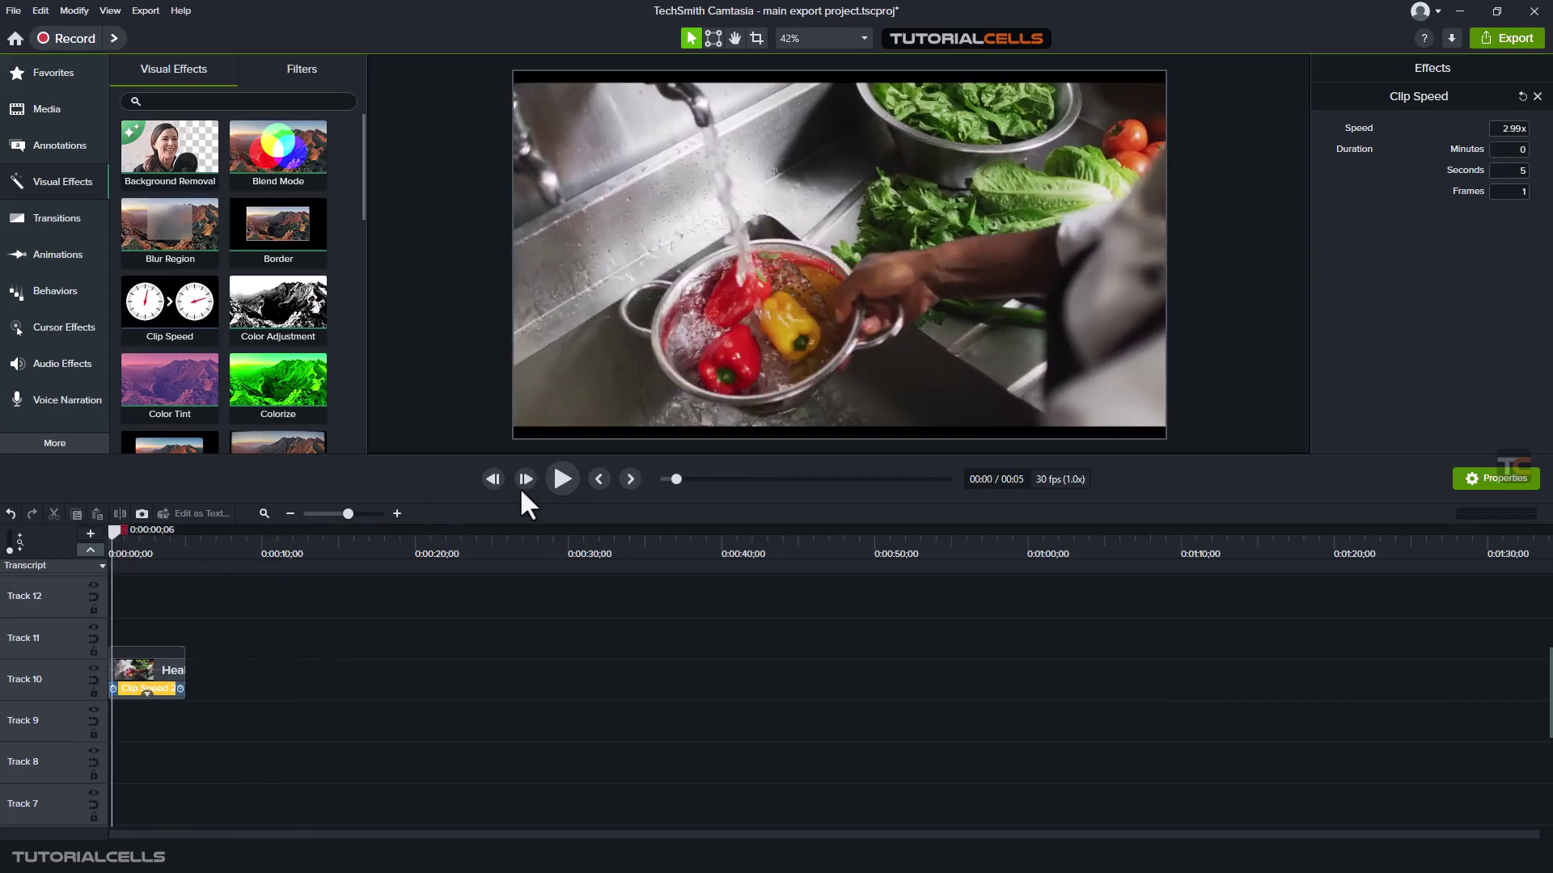
left_click(563, 480)
left_click(561, 481)
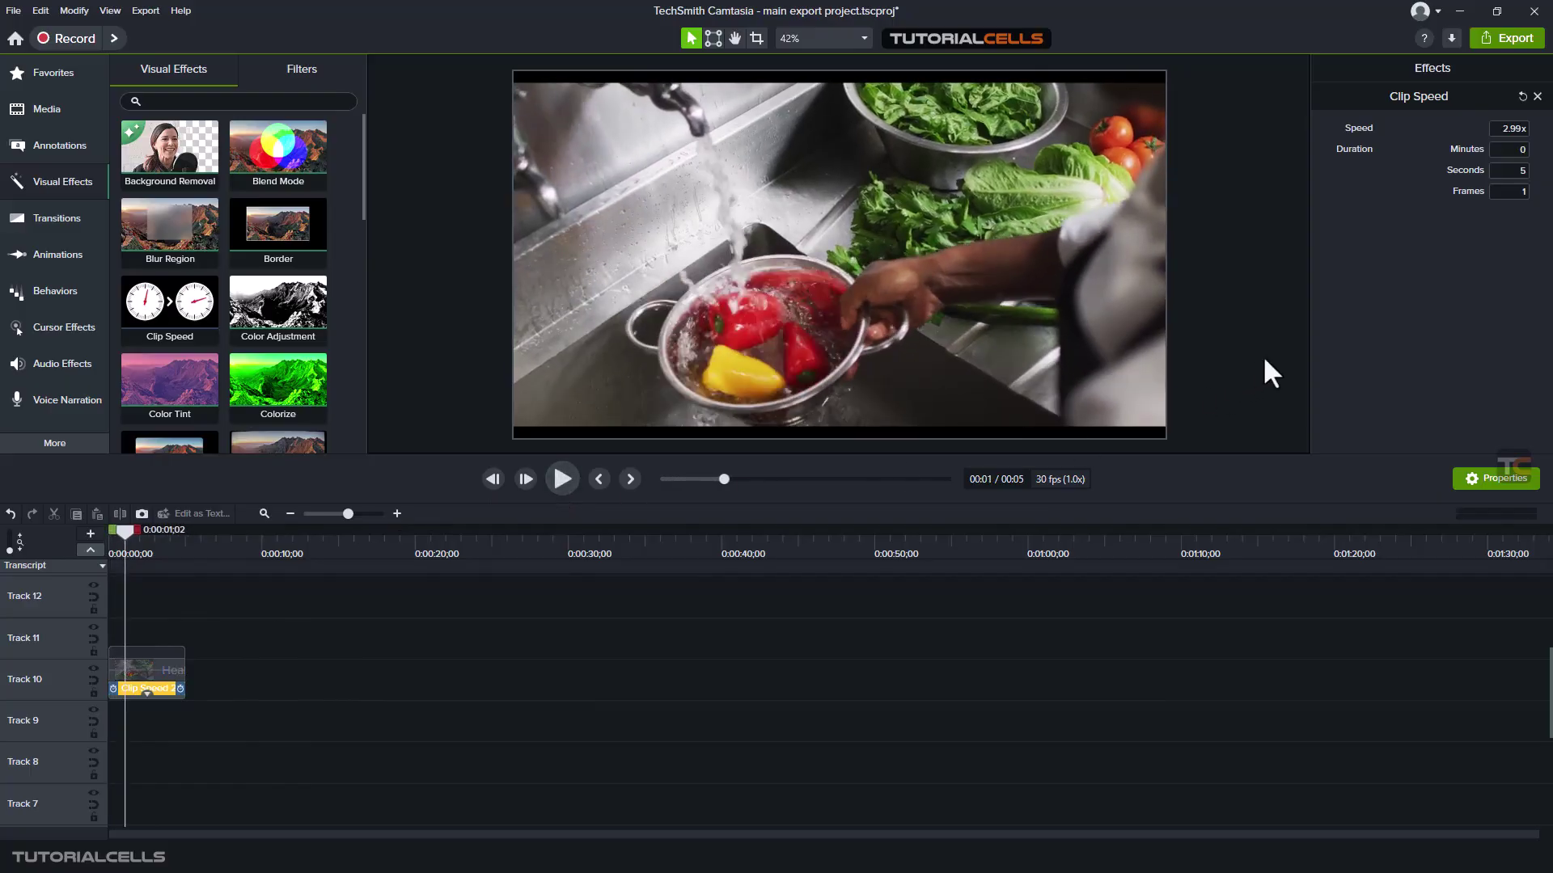
left_click(1522, 96)
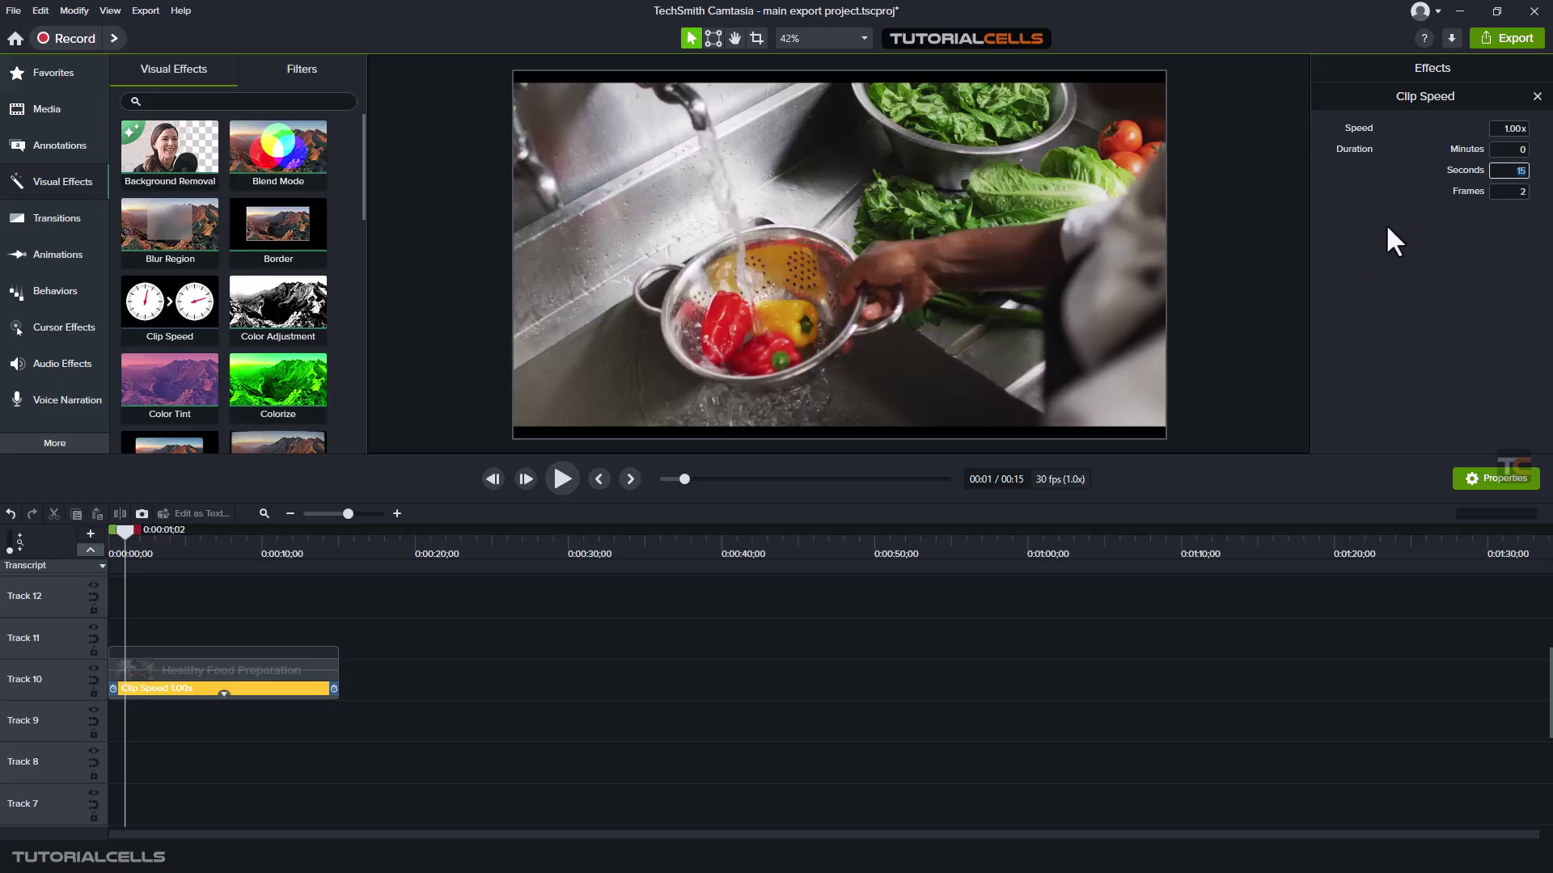
- Set the Clip Speed duration's minutes to 1 and play the slowed clip
left_click(1500, 152)
type("1")
key("Return")
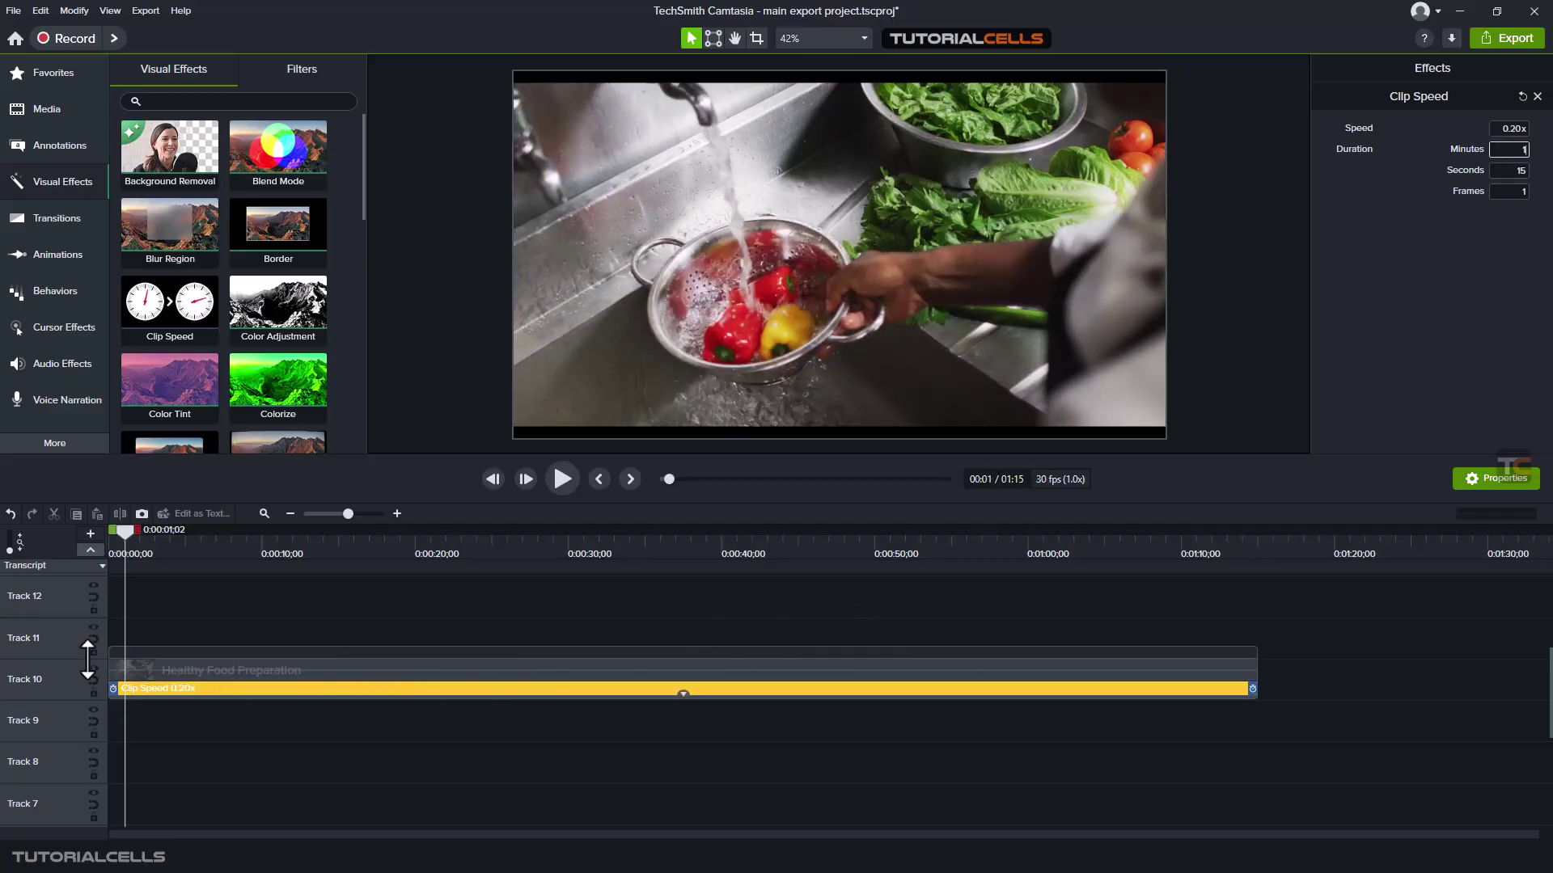
left_click(571, 477)
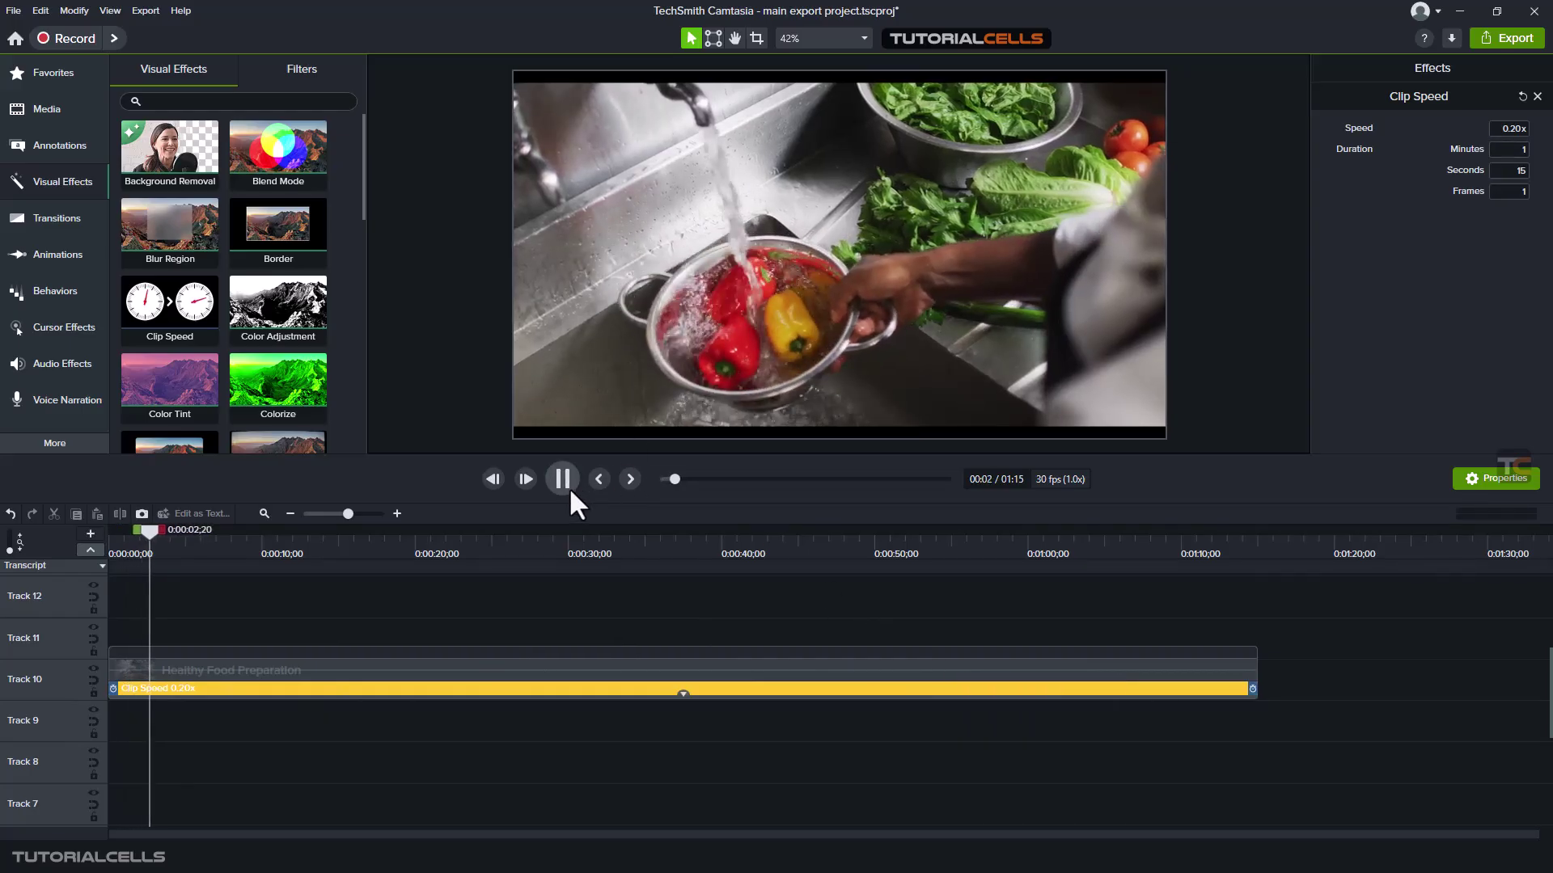
left_click(570, 484)
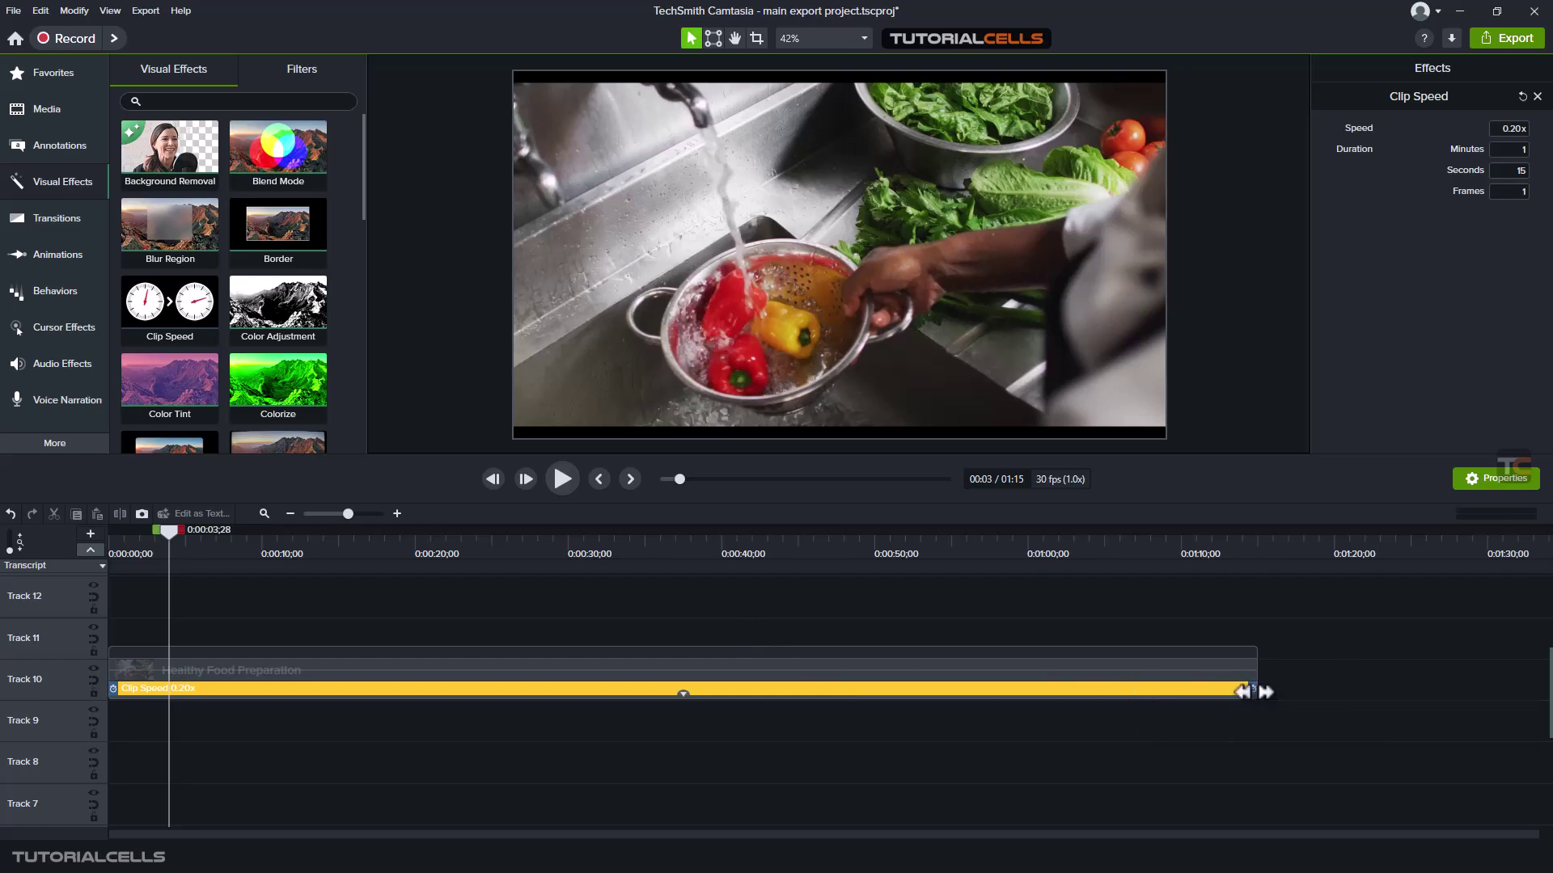
- Shorten the Clip Speed bar to about 27 seconds for a 0.56x speed and reset the effect to its default
left_click_drag(1250, 691, 524, 687)
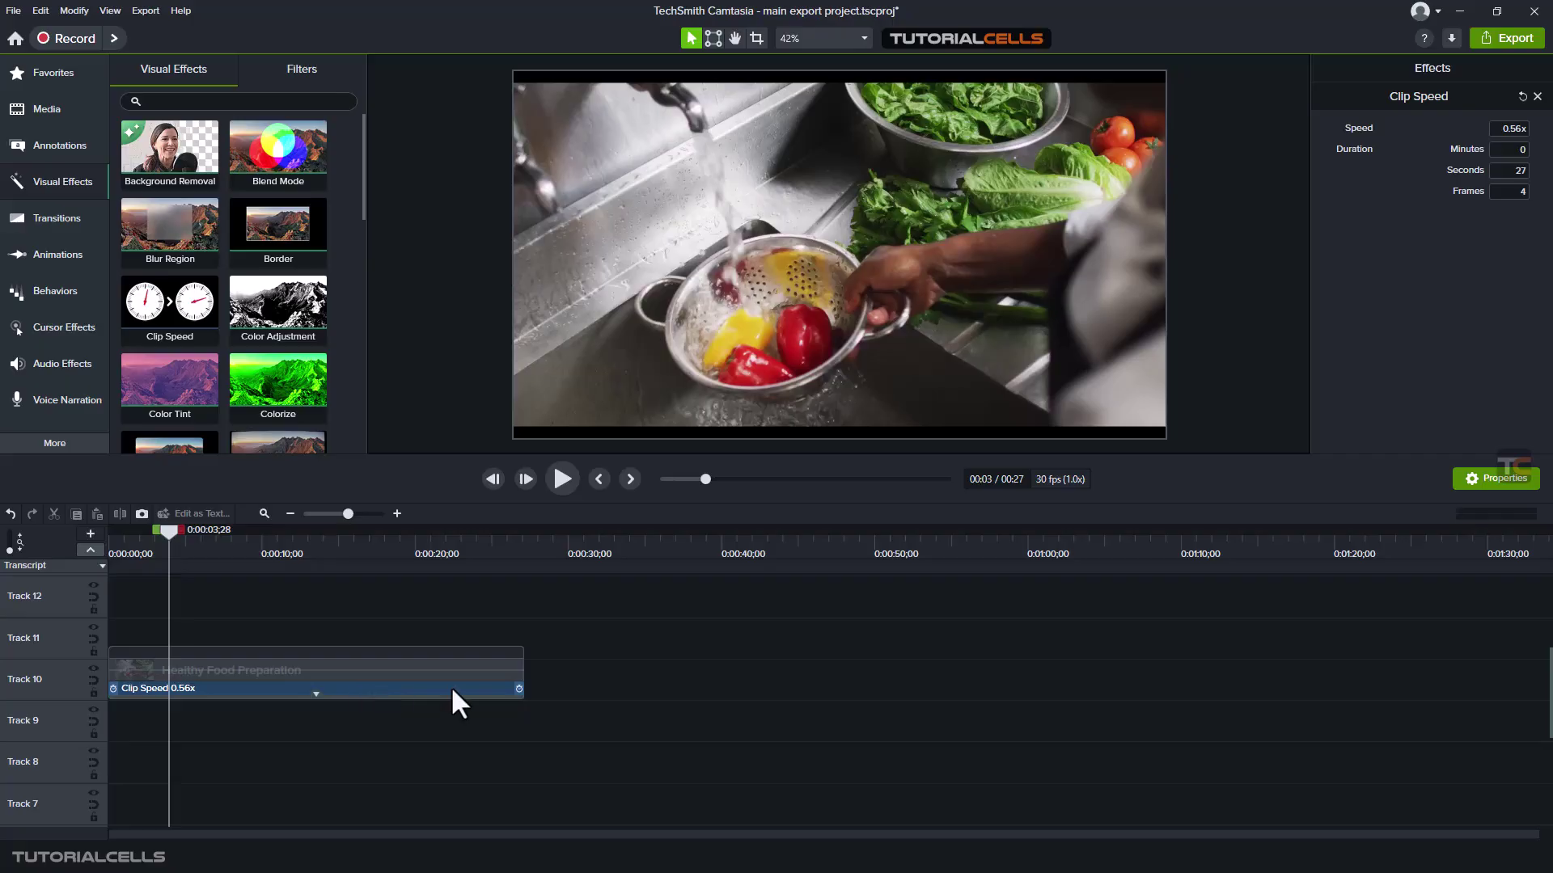
left_click(1522, 96)
left_click(294, 607)
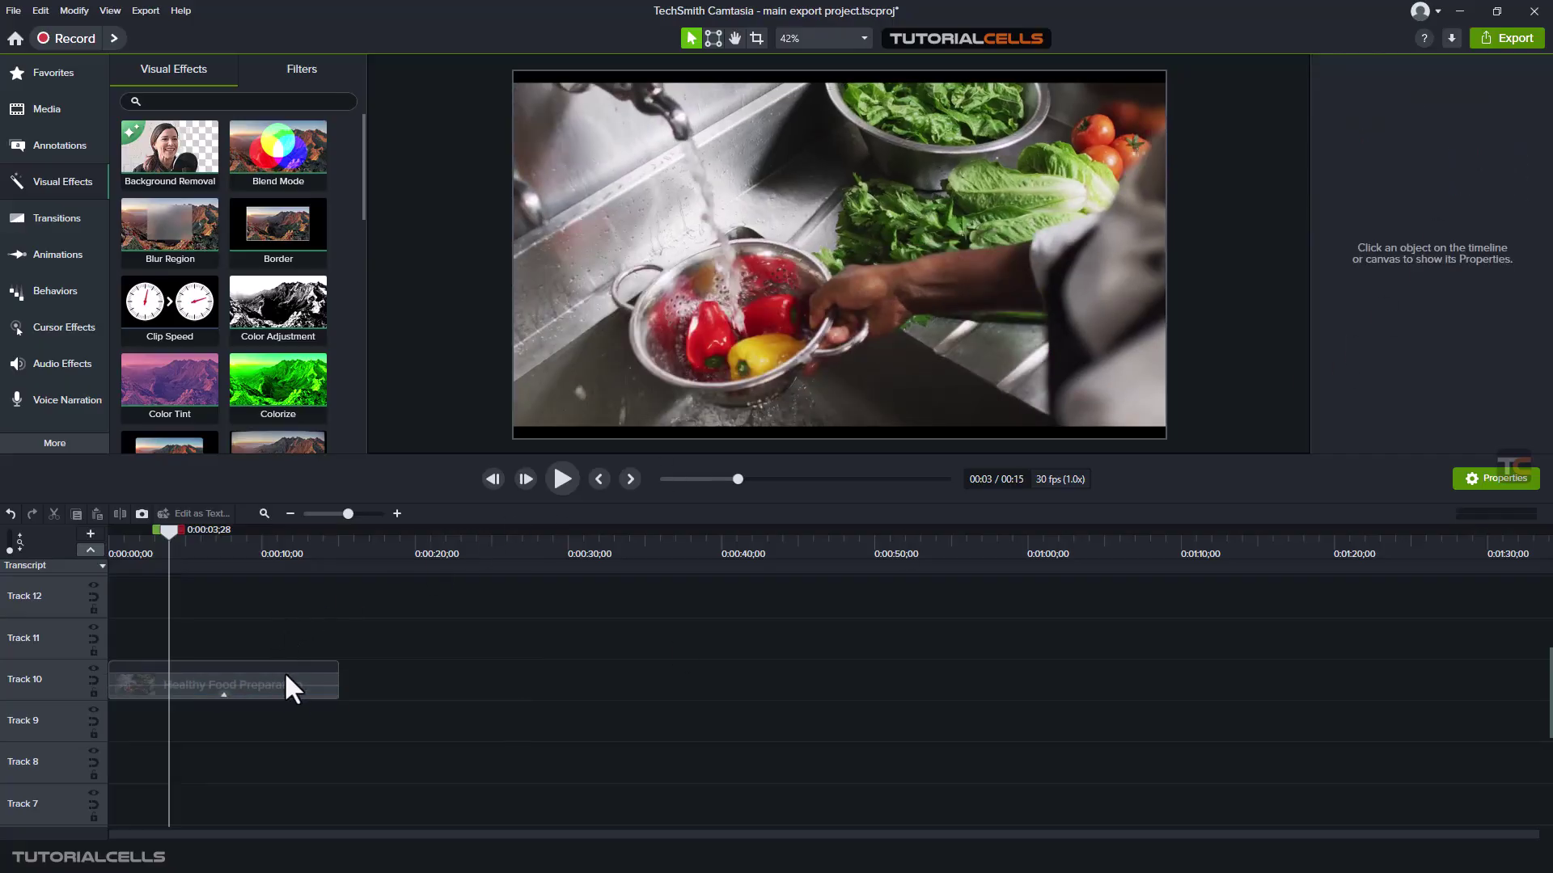
- Stretch the clip's Clip Speed bar to about 43 seconds for a 0.35x speed and play the slowed clip
left_click_drag(338, 686, 412, 679)
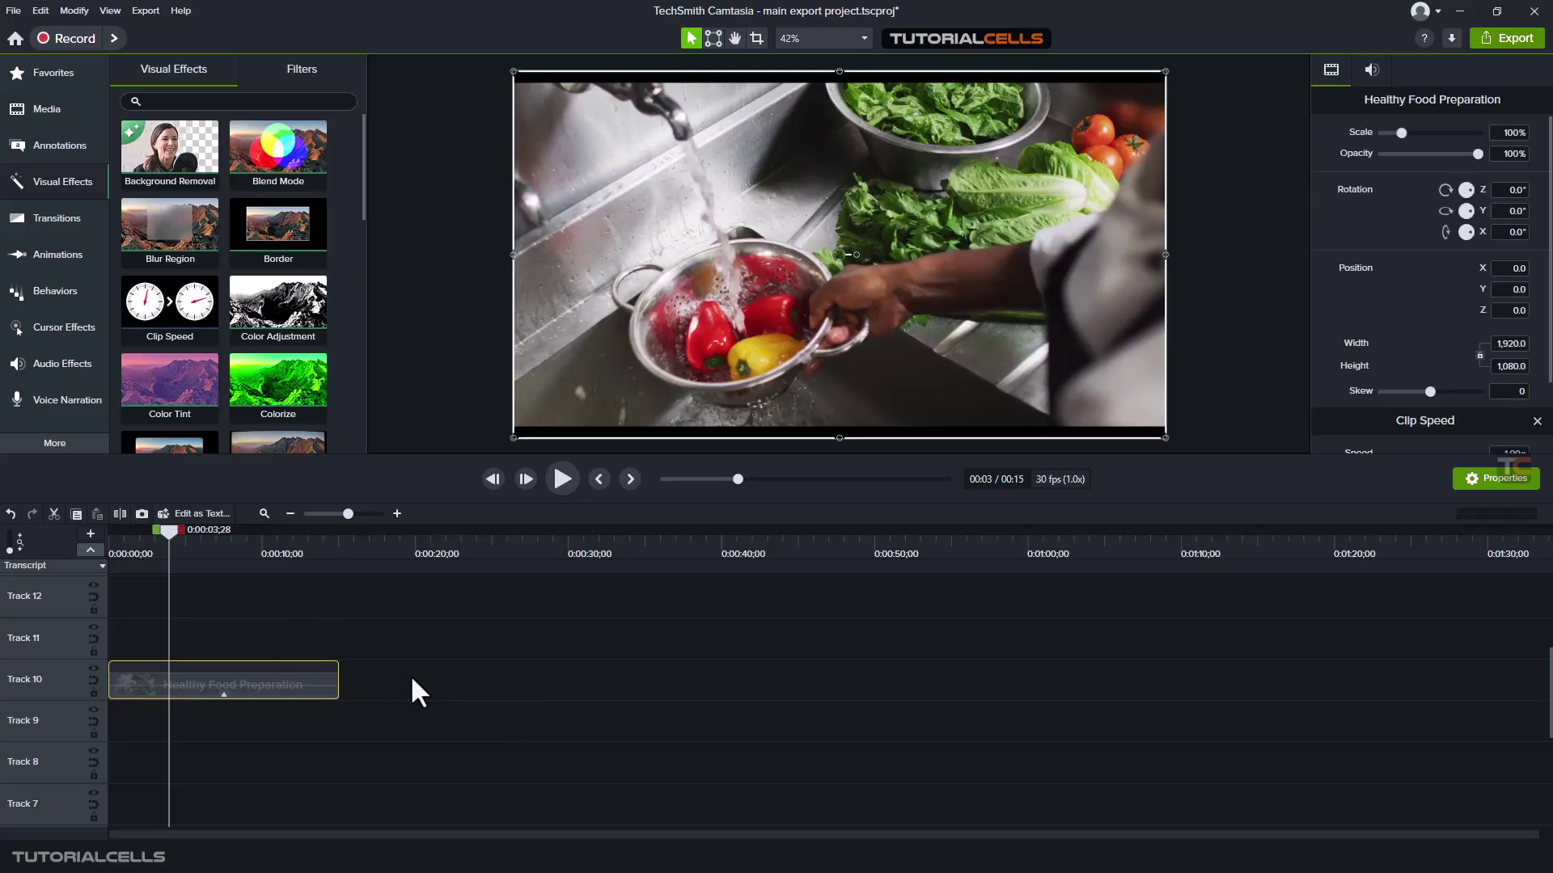
left_click(224, 695)
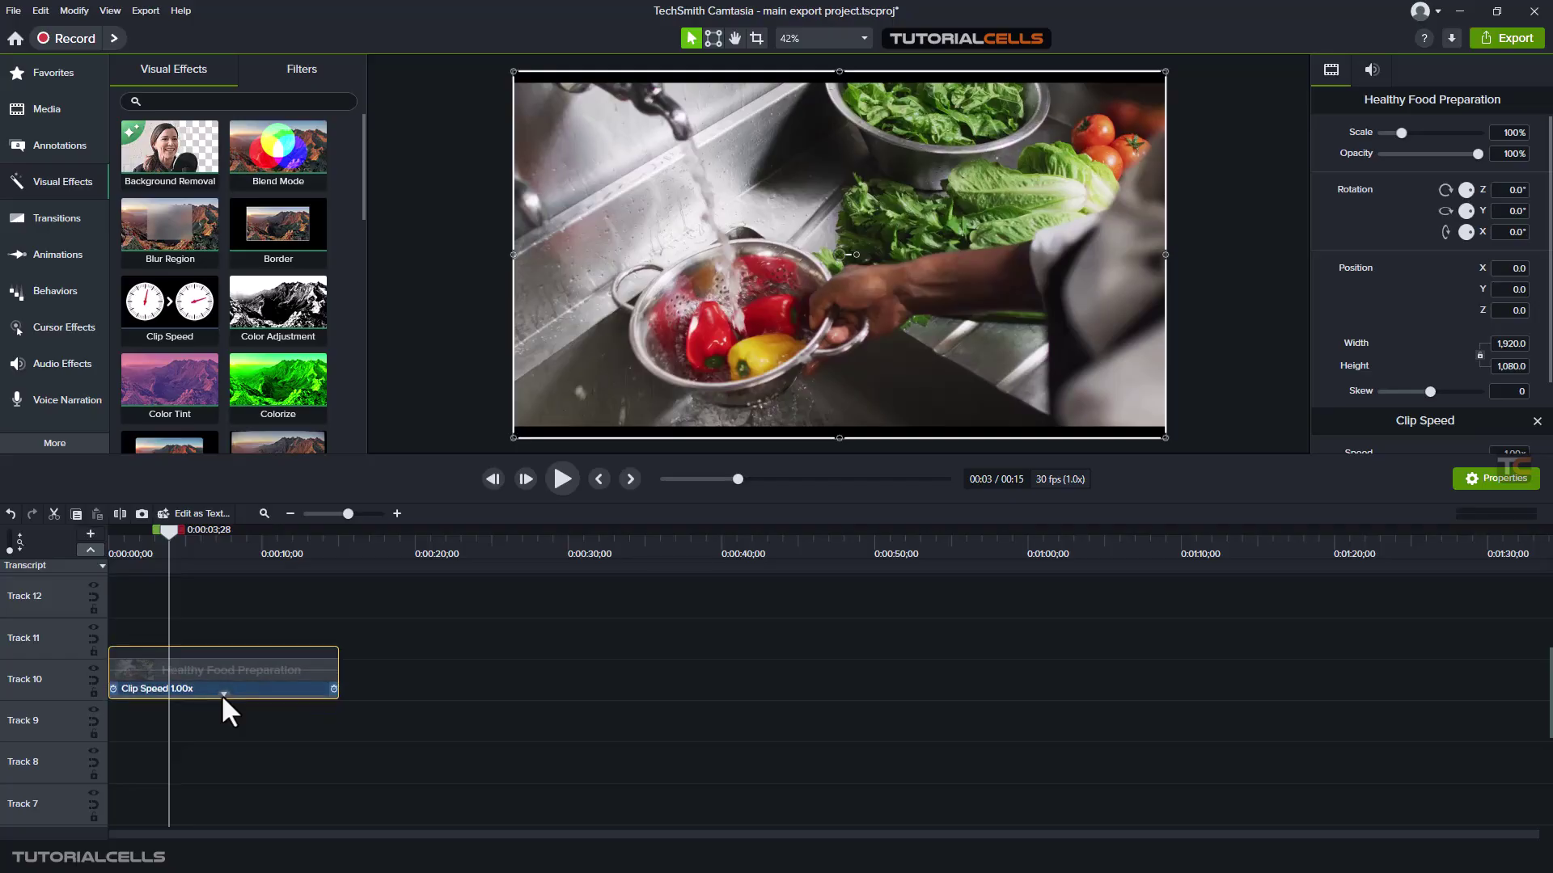
left_click_drag(333, 688, 765, 689)
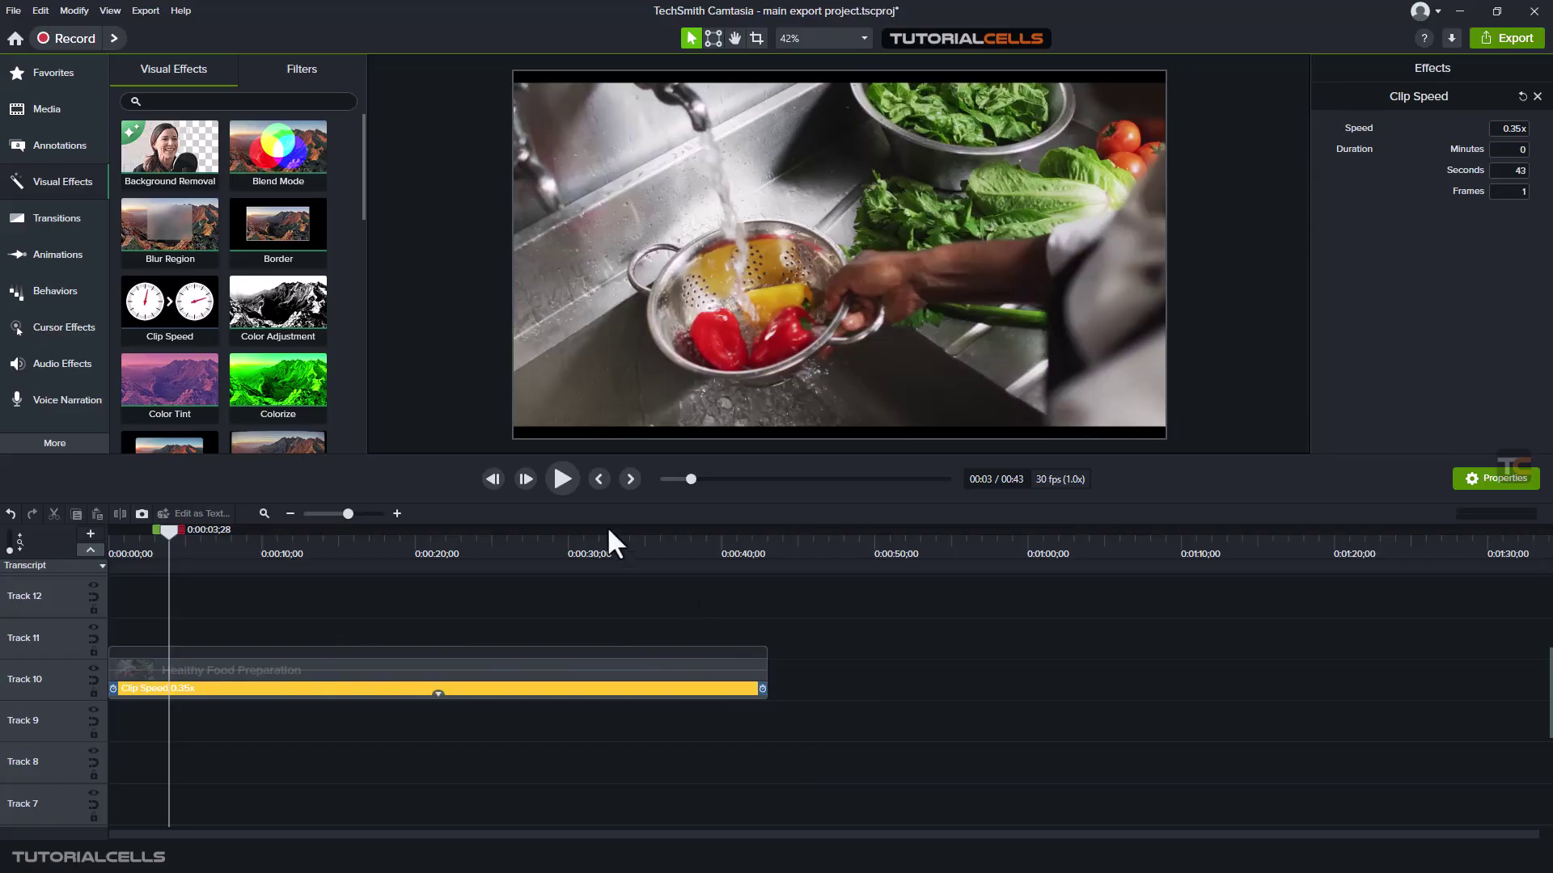
left_click(571, 482)
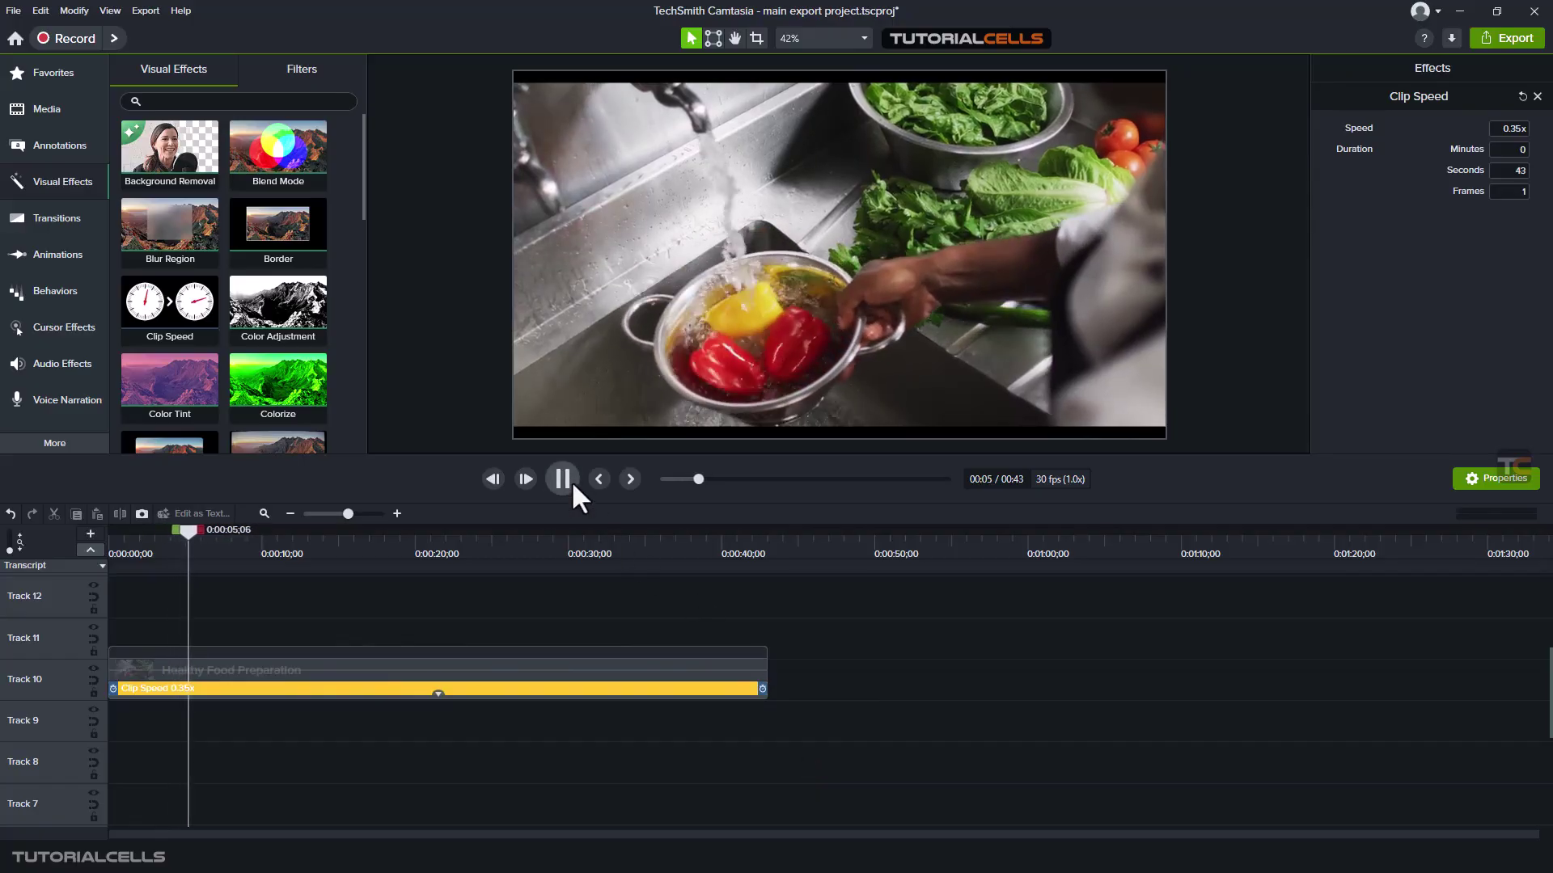
left_click(571, 481)
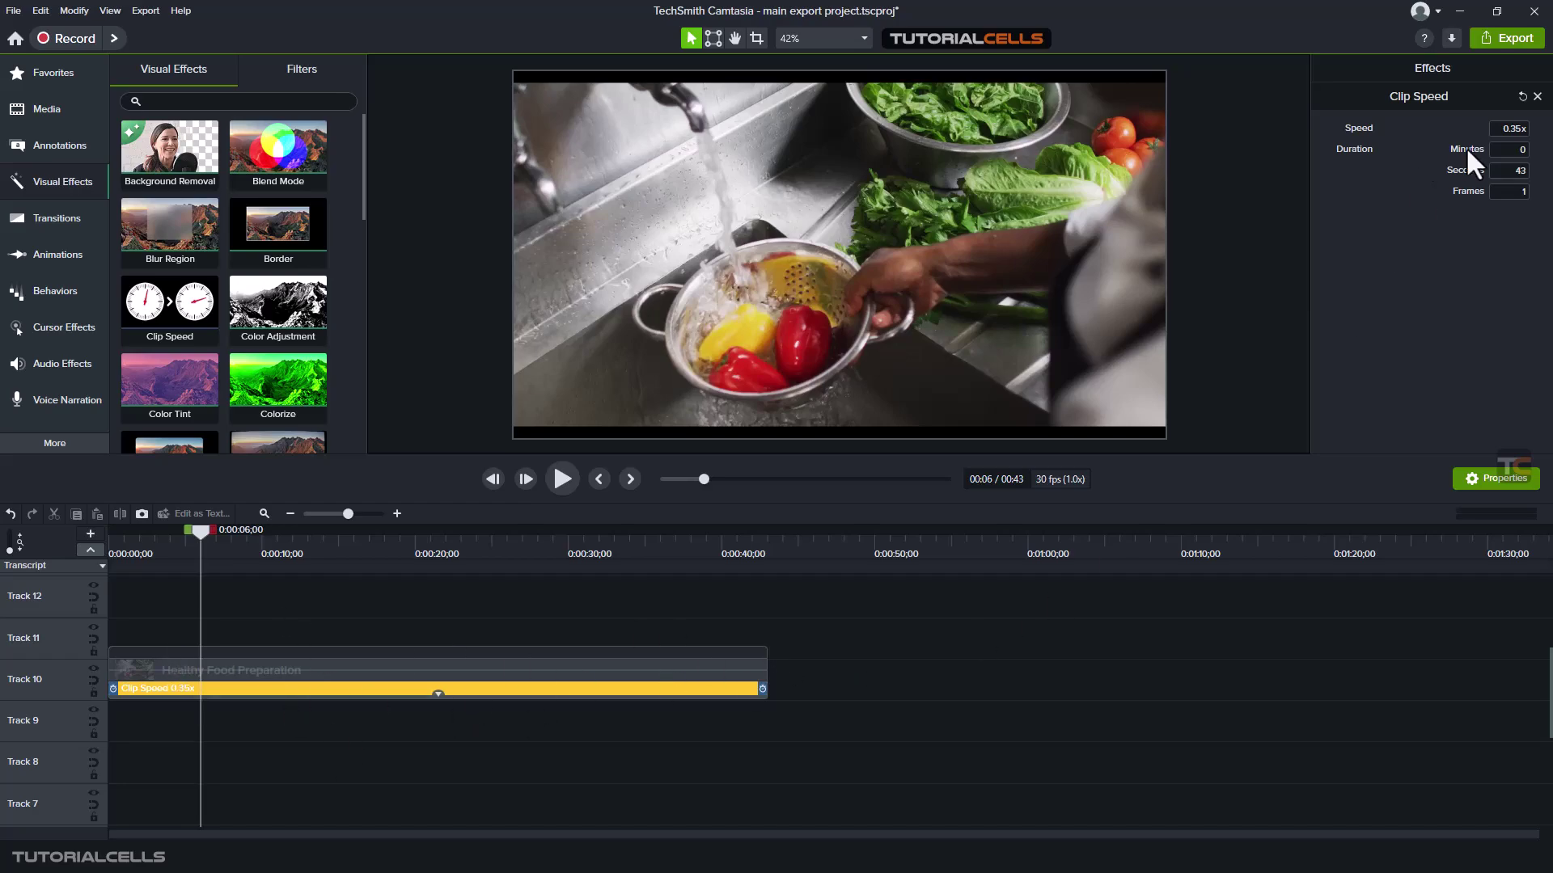
- Reset the clip's Clip Speed effect to its default 1.00x and deselect it
left_click(1536, 96)
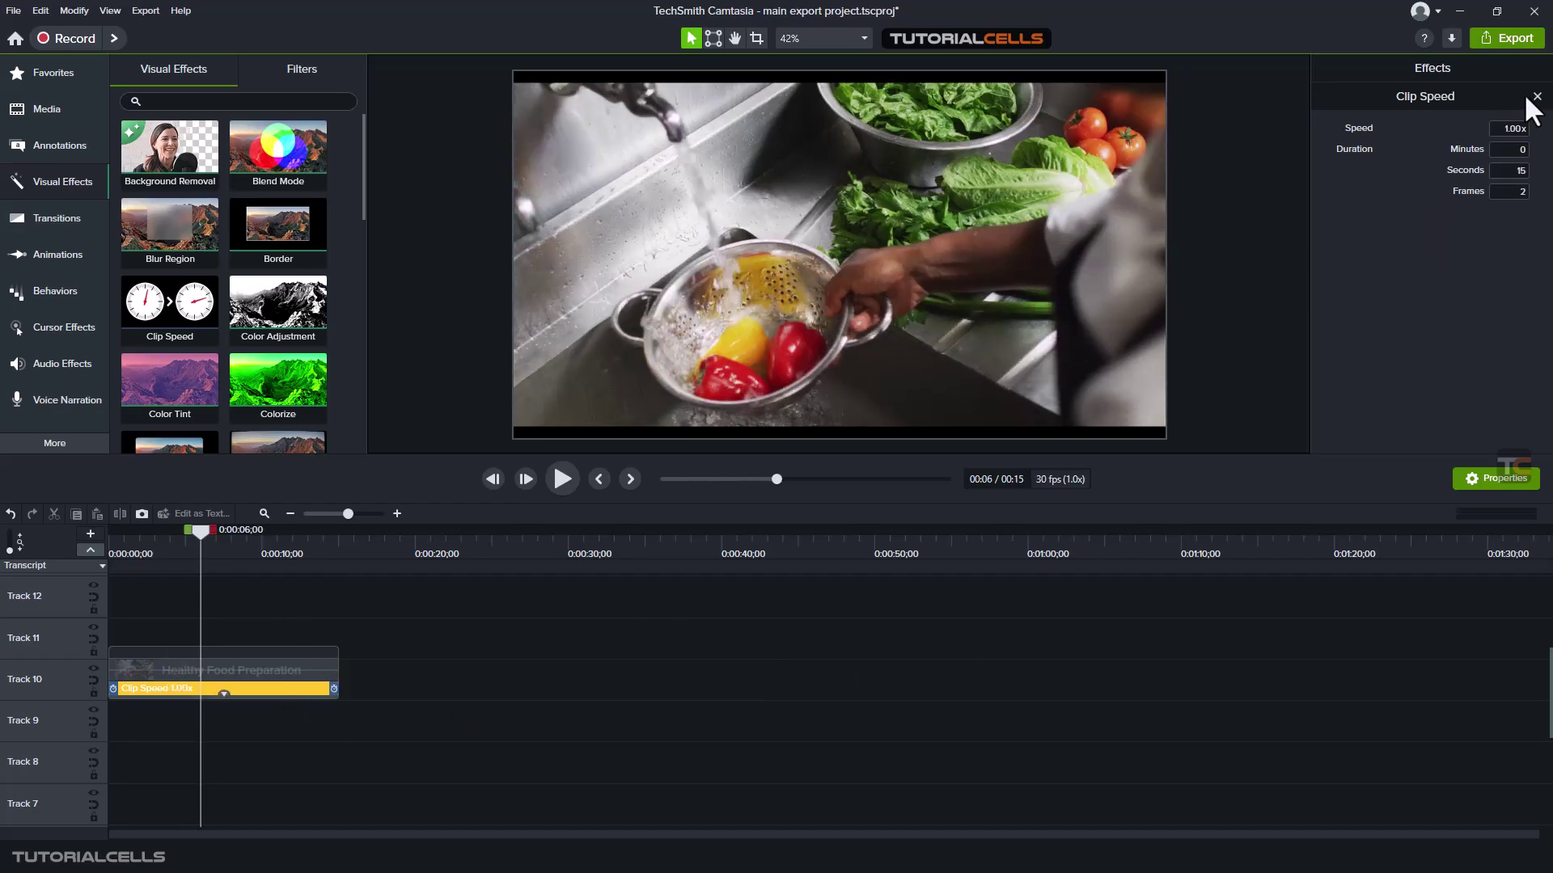
left_click(619, 697)
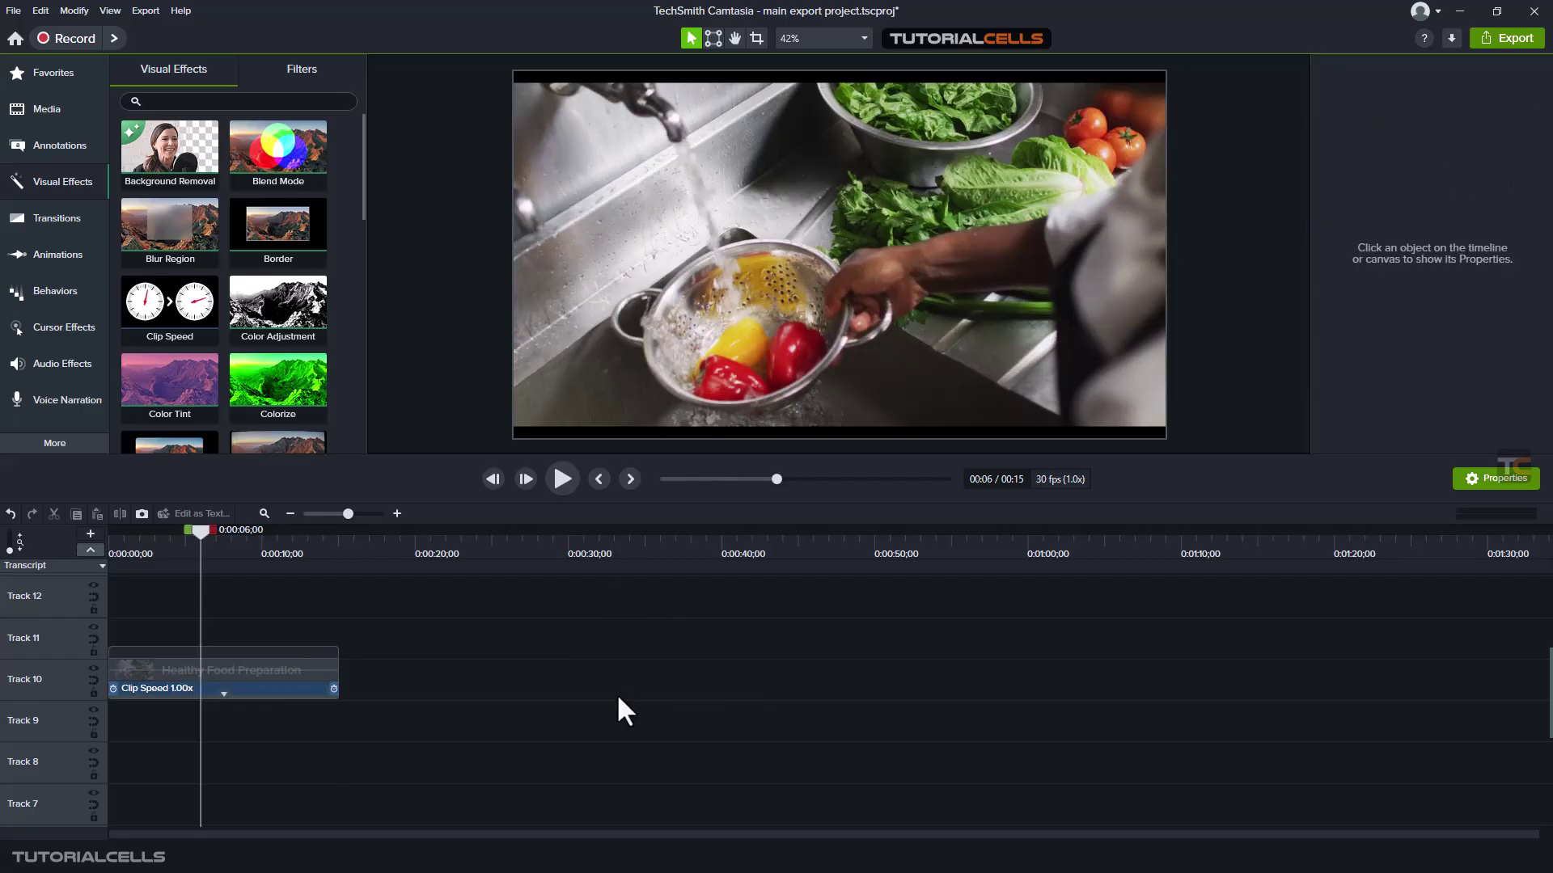